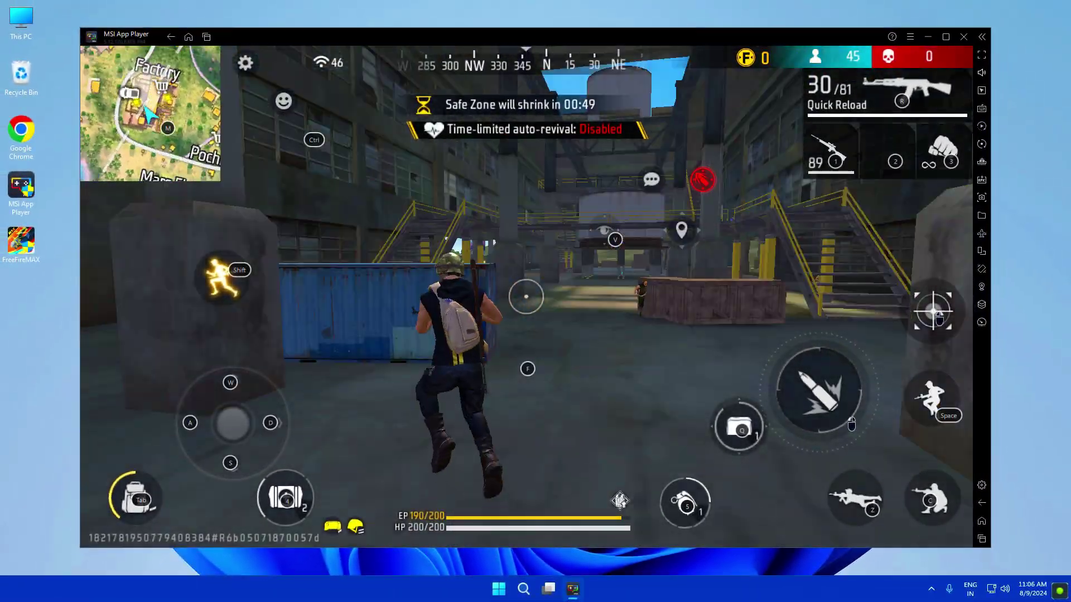
key("s")
key("d")
key("a")
left_click(526, 296)
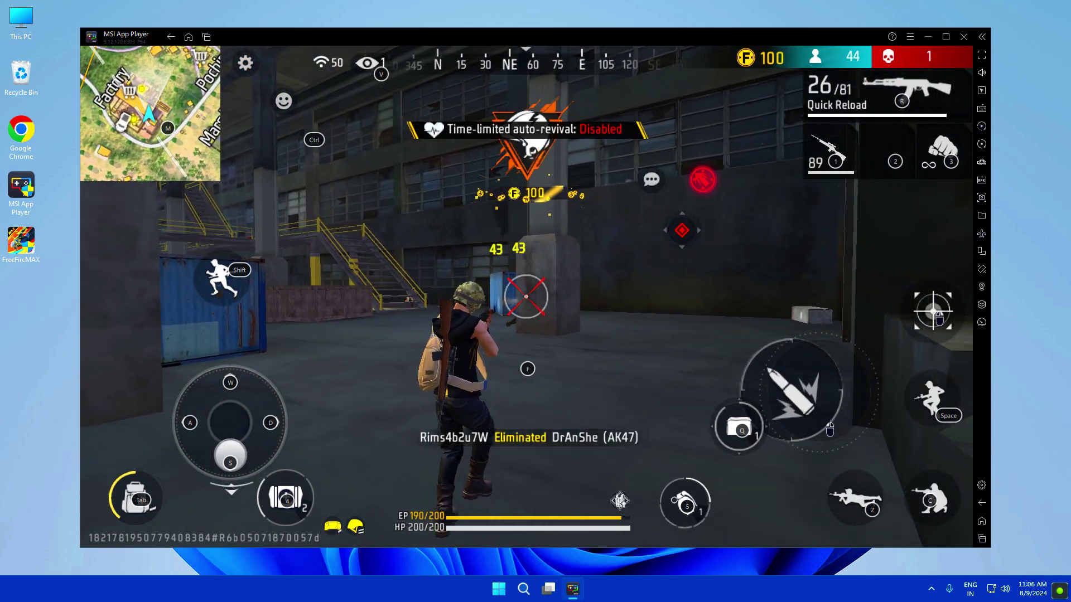
key("shift")
key("s")
key("d")
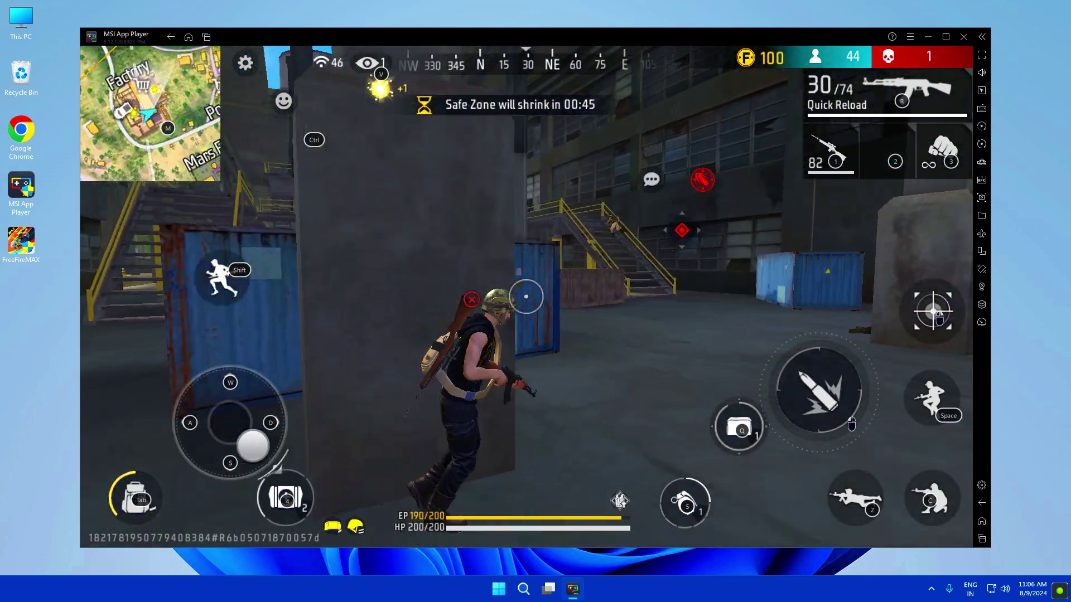
left_click(526, 296)
right_click(526, 296)
left_click(525, 296)
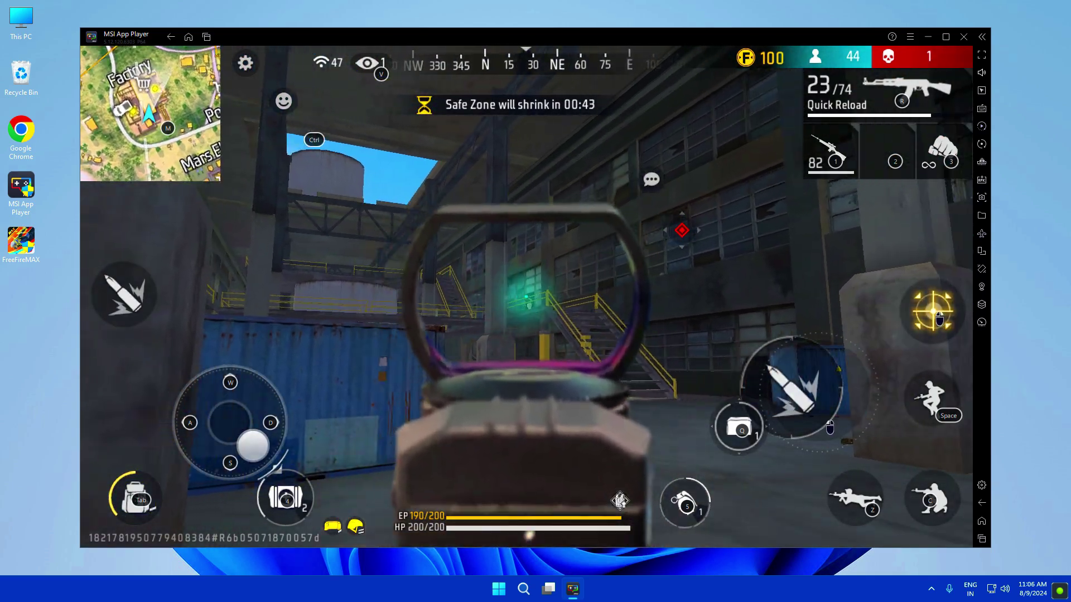
right_click(526, 297)
key("shift")
right_click(526, 296)
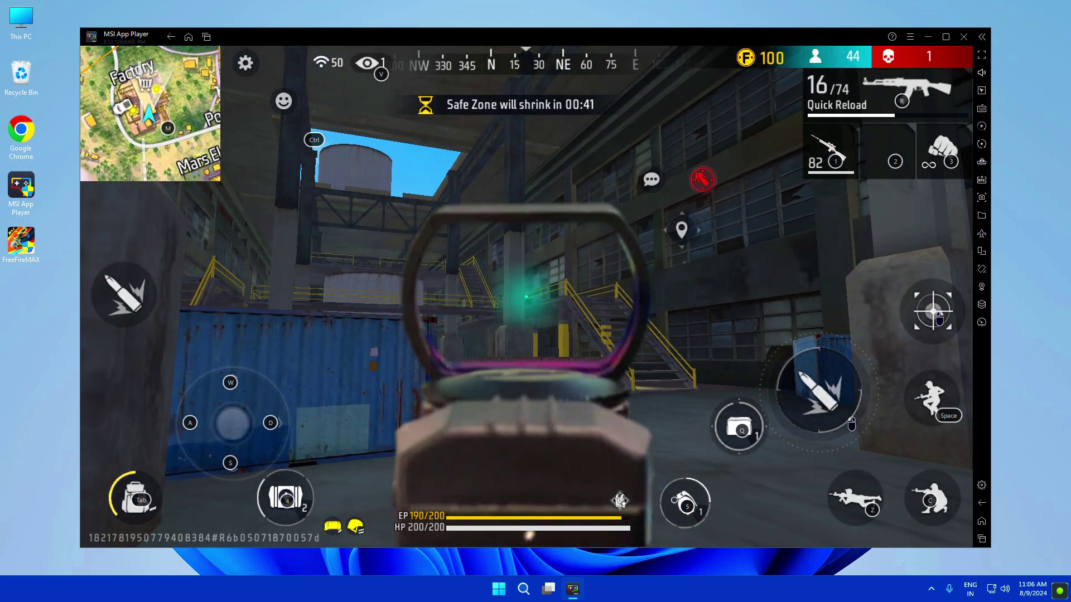
key("r")
key("shift")
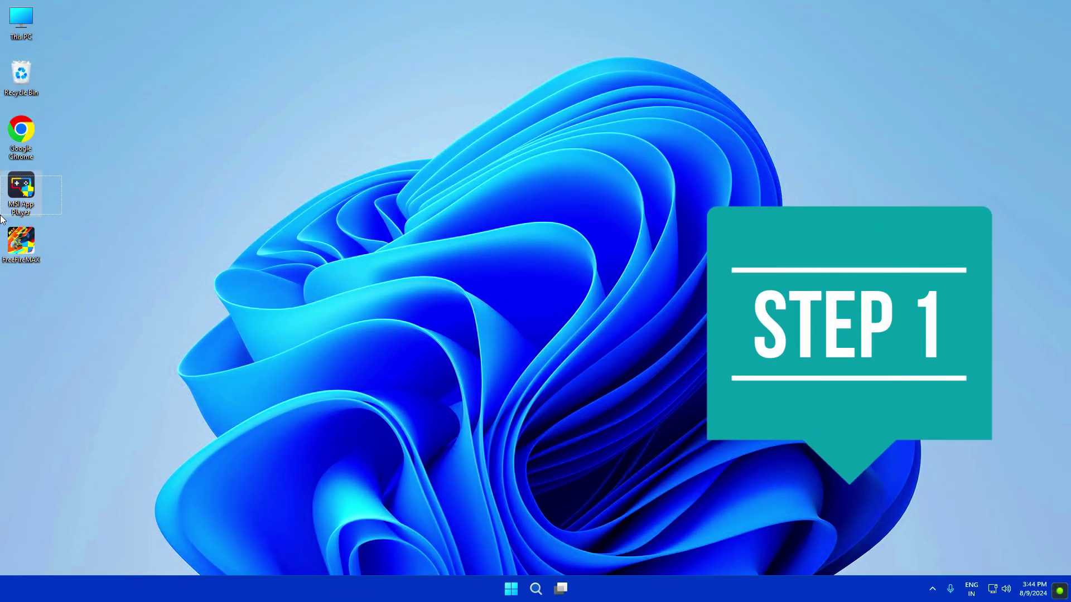
Launch MSI App Player from the desktop, allow it to run, and open its settings
double_click(19, 196)
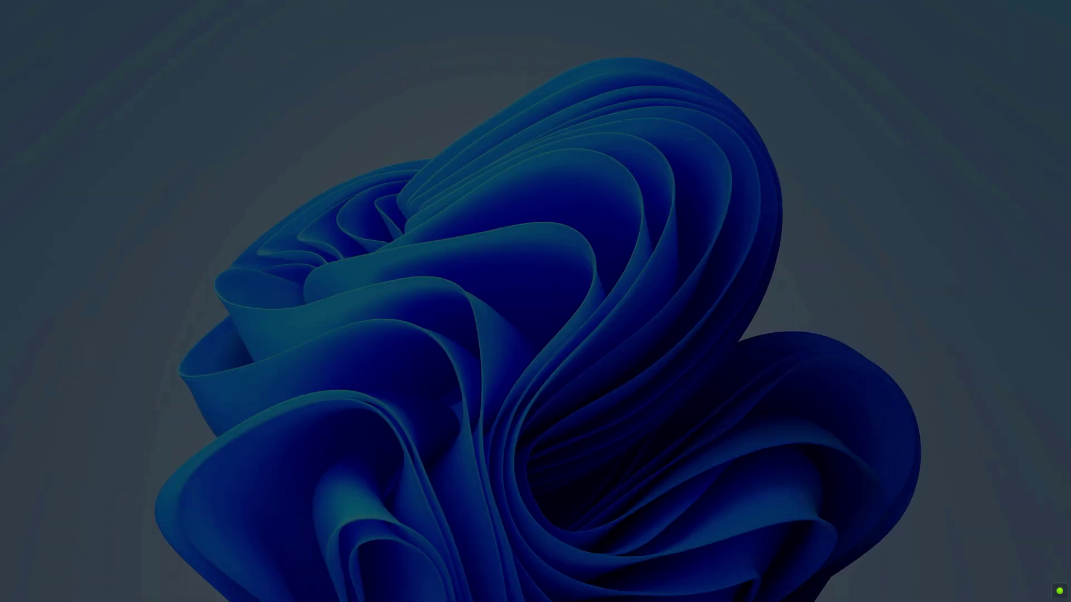
left_click(452, 389)
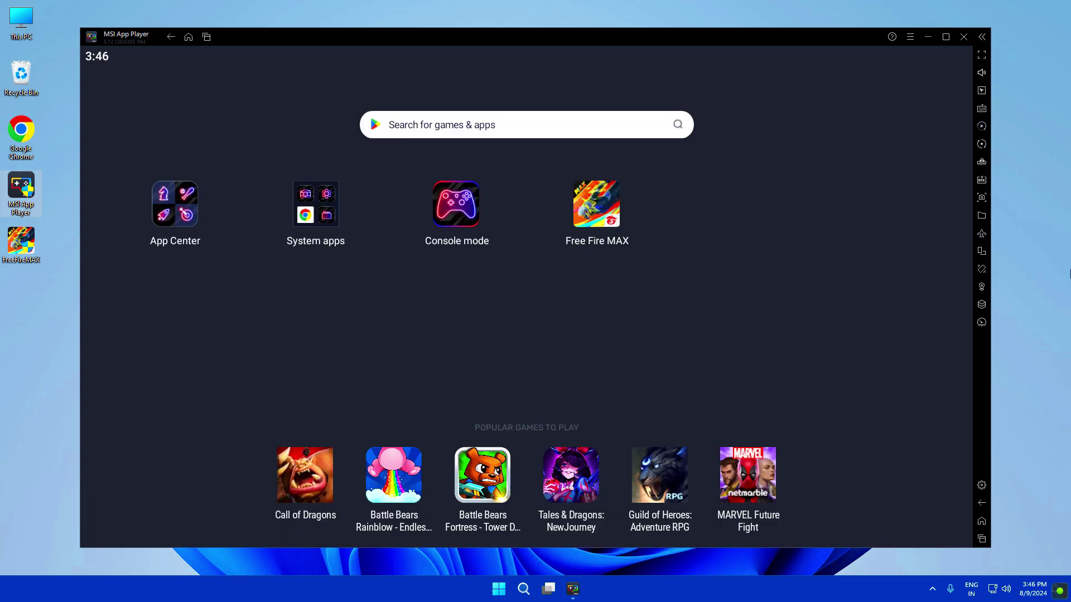
left_click(912, 38)
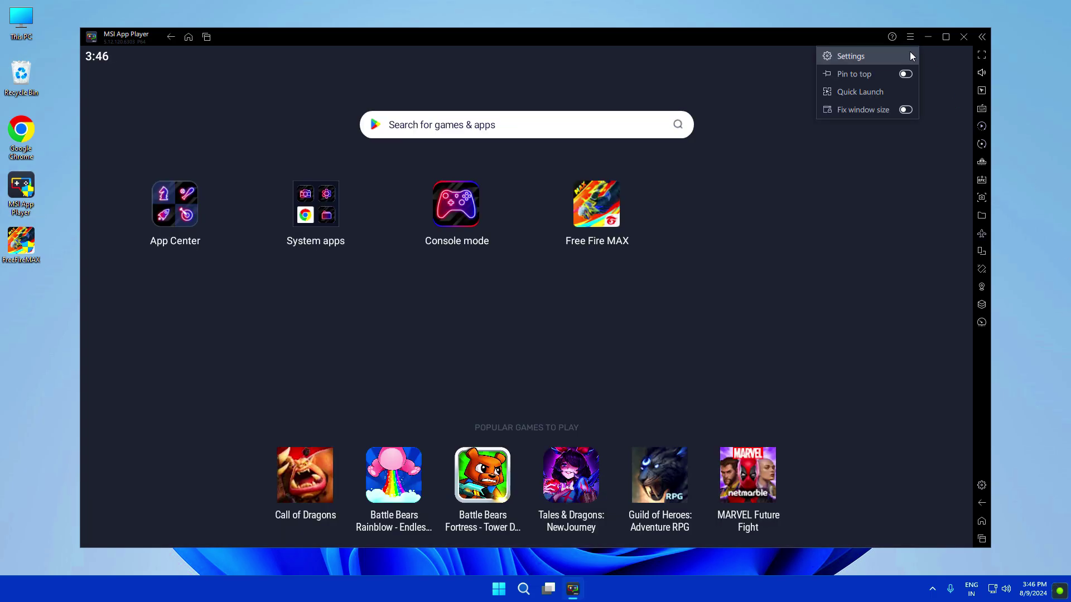
left_click(857, 59)
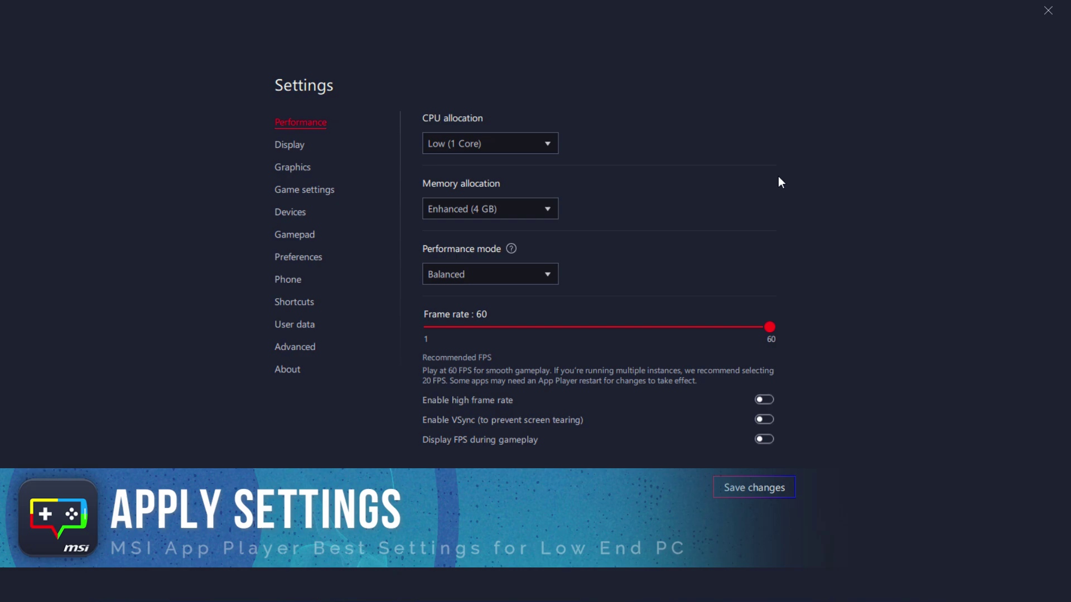
Check the processor's core count in Task Manager, close it, and set the CPU allocation to High (4 Cores)
left_click(473, 144)
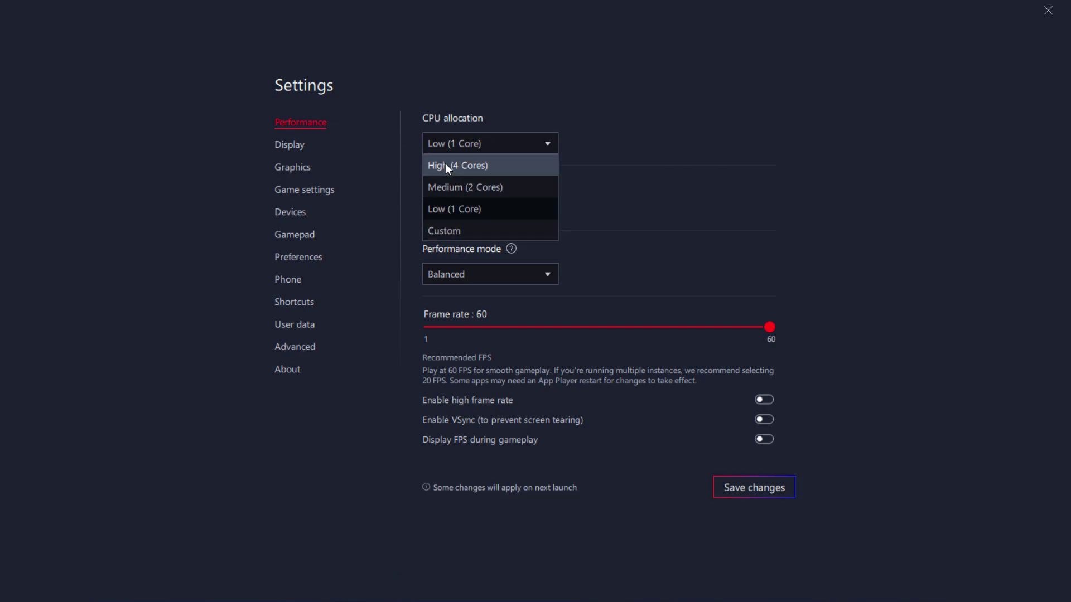
right_click(712, 592)
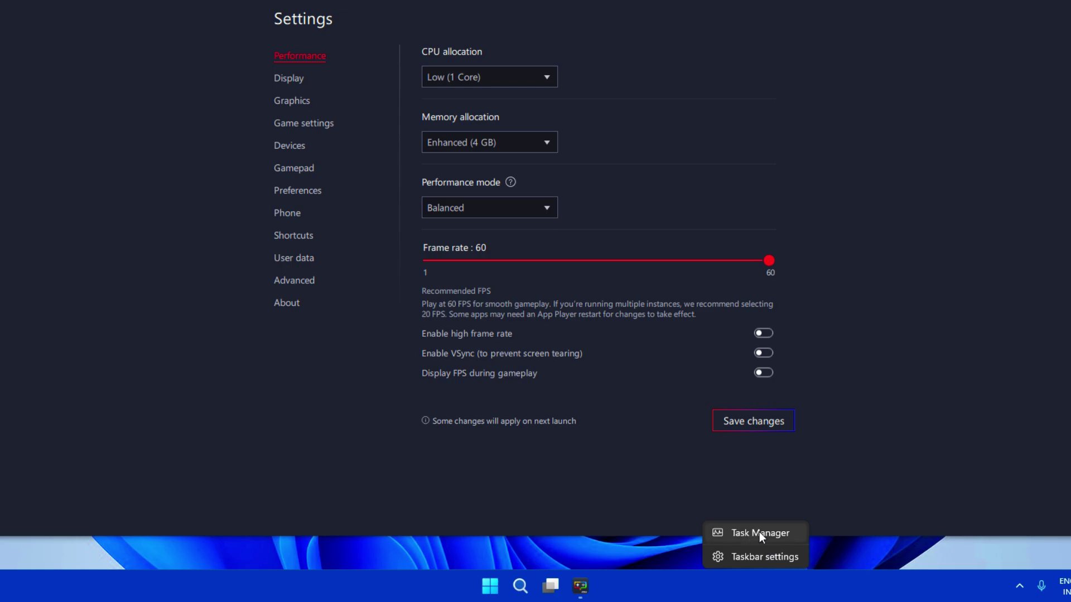
left_click(759, 531)
left_click(419, 76)
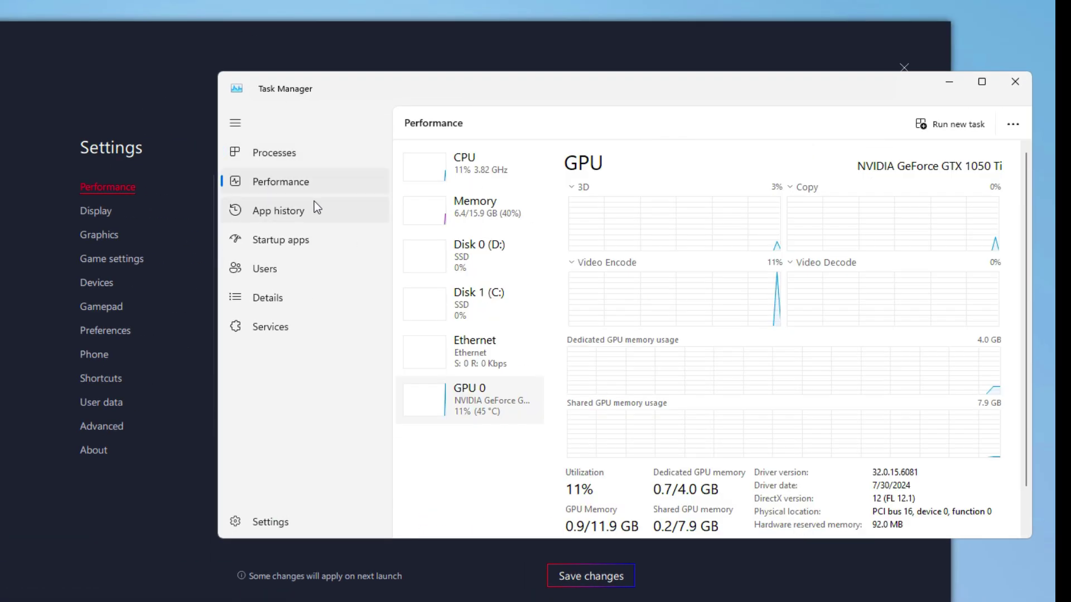
left_click(493, 180)
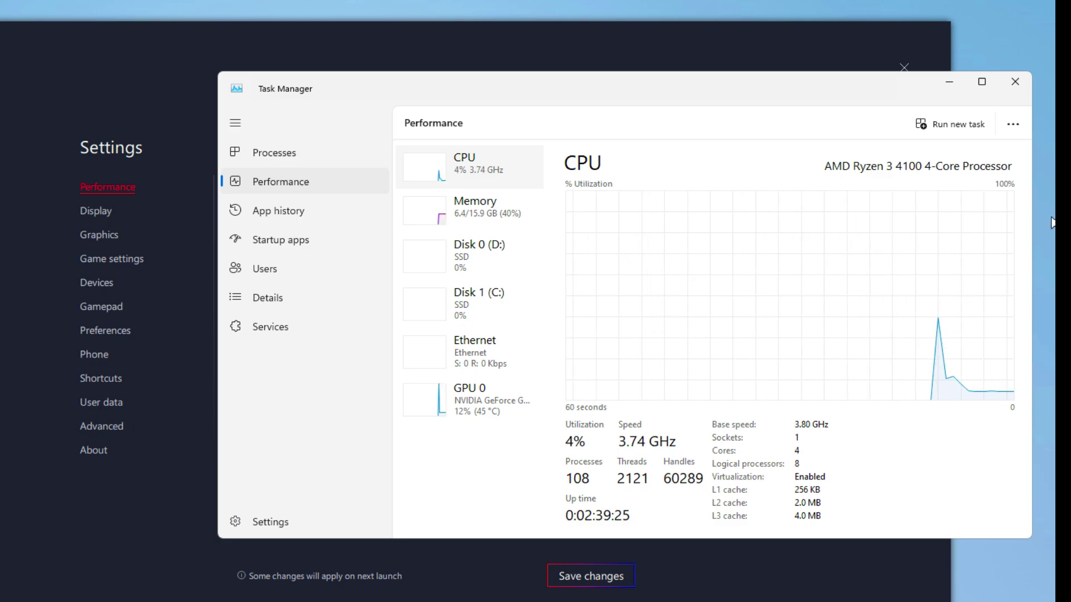
left_click(1015, 82)
left_click(288, 218)
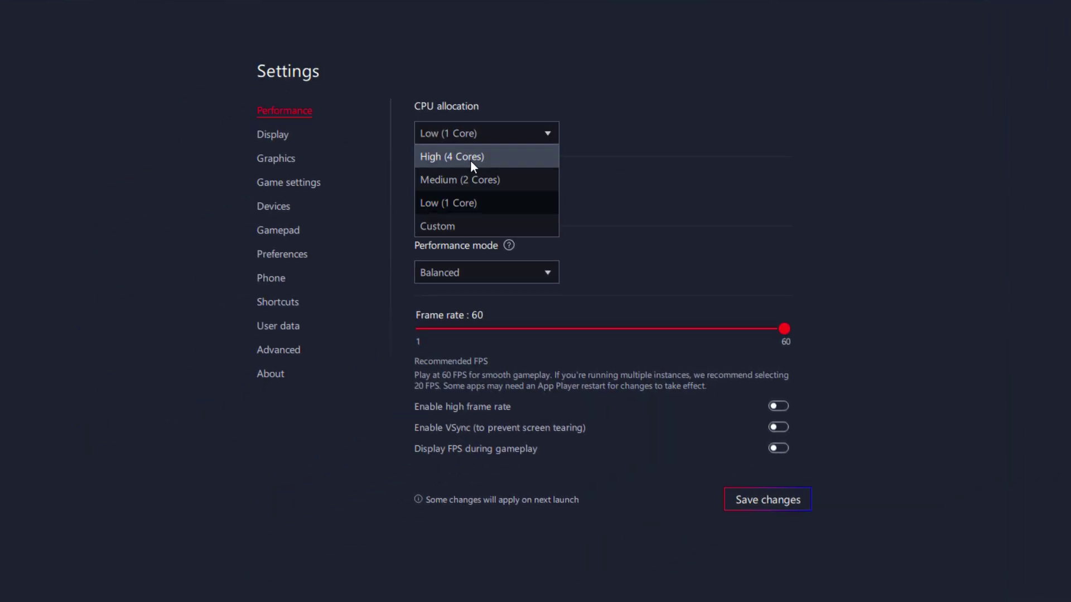
left_click(470, 159)
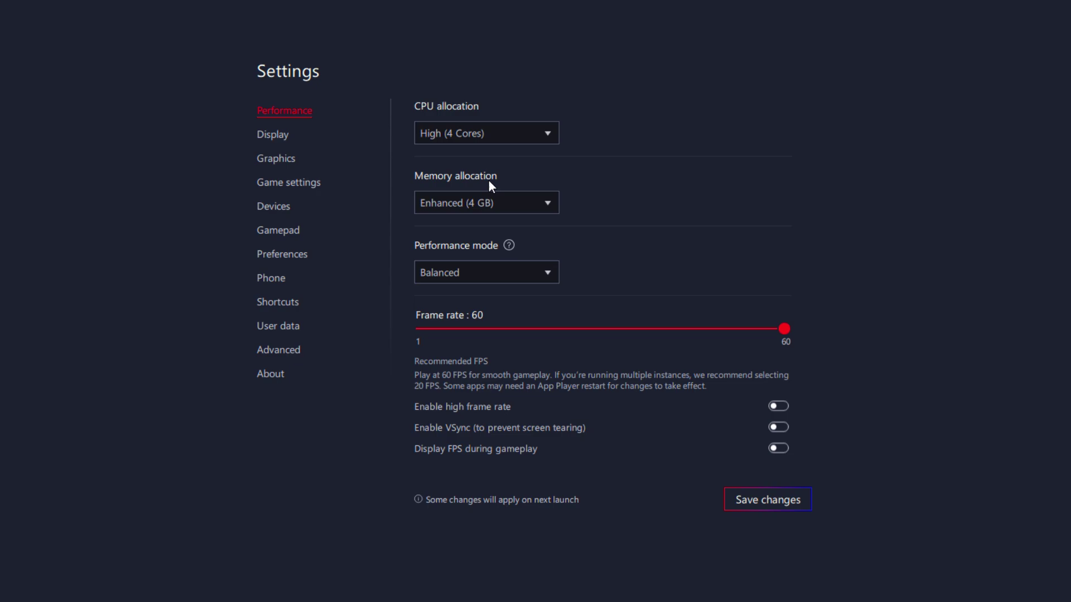
Check the installed memory in Task Manager, close it, and set the memory allocation to High (8 GB)
left_click(491, 202)
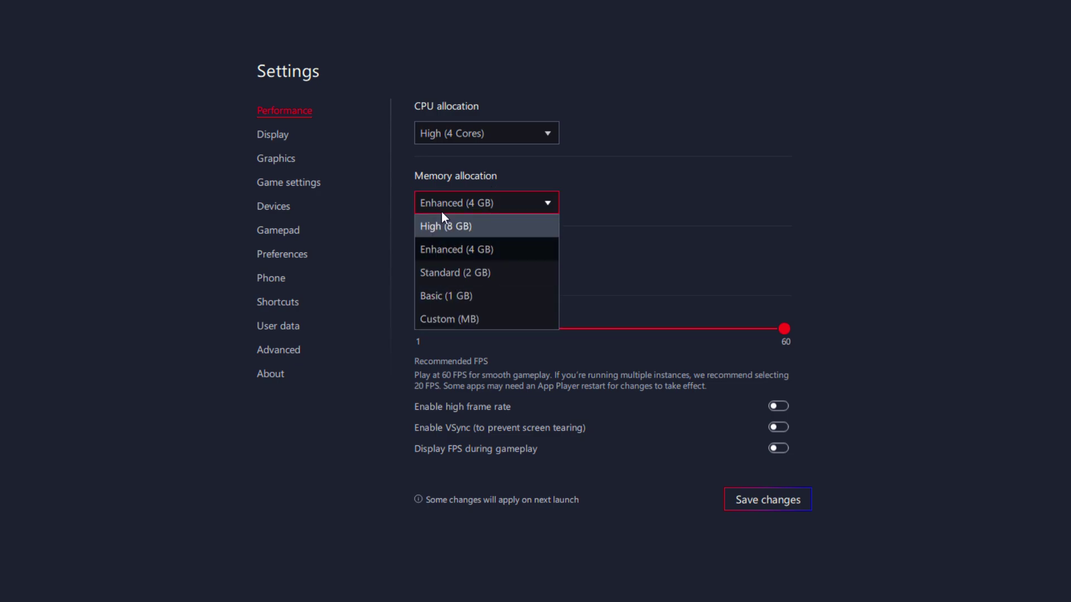
right_click(699, 575)
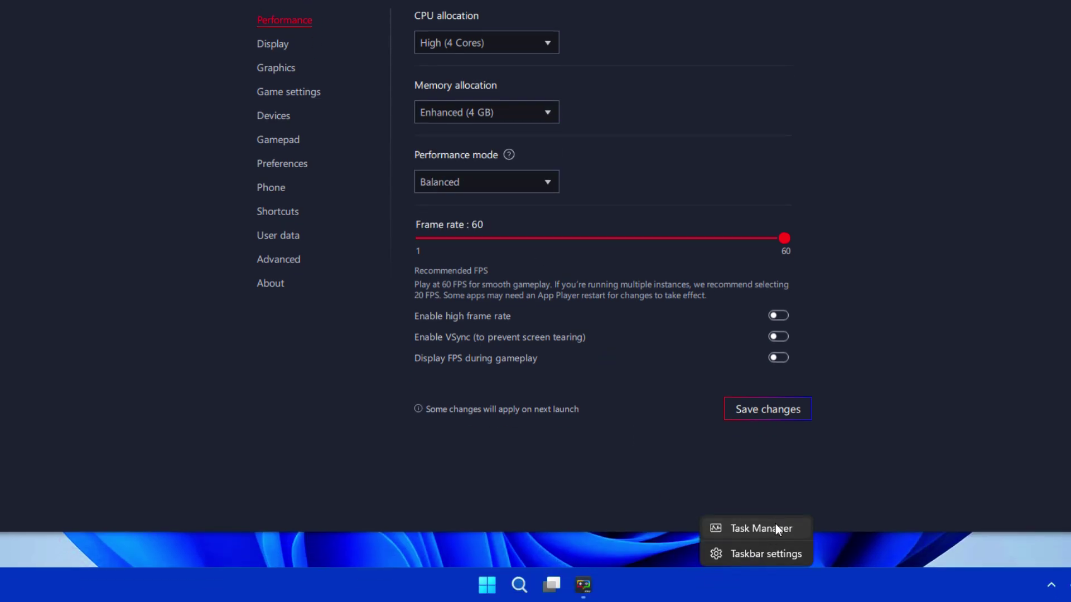
left_click(775, 528)
left_click(444, 14)
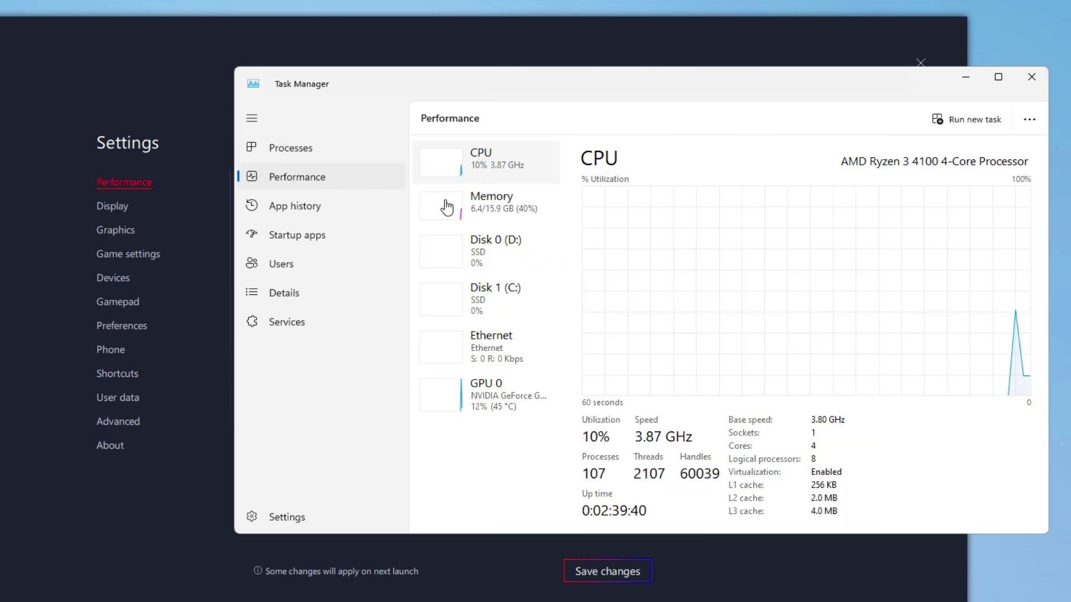
left_click(446, 207)
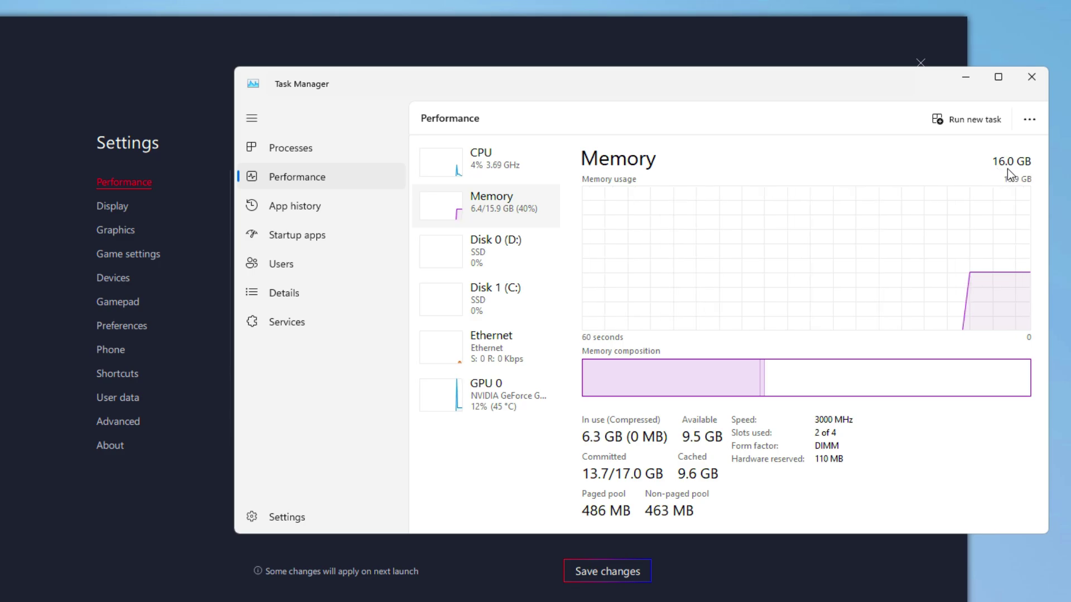
left_click(1031, 76)
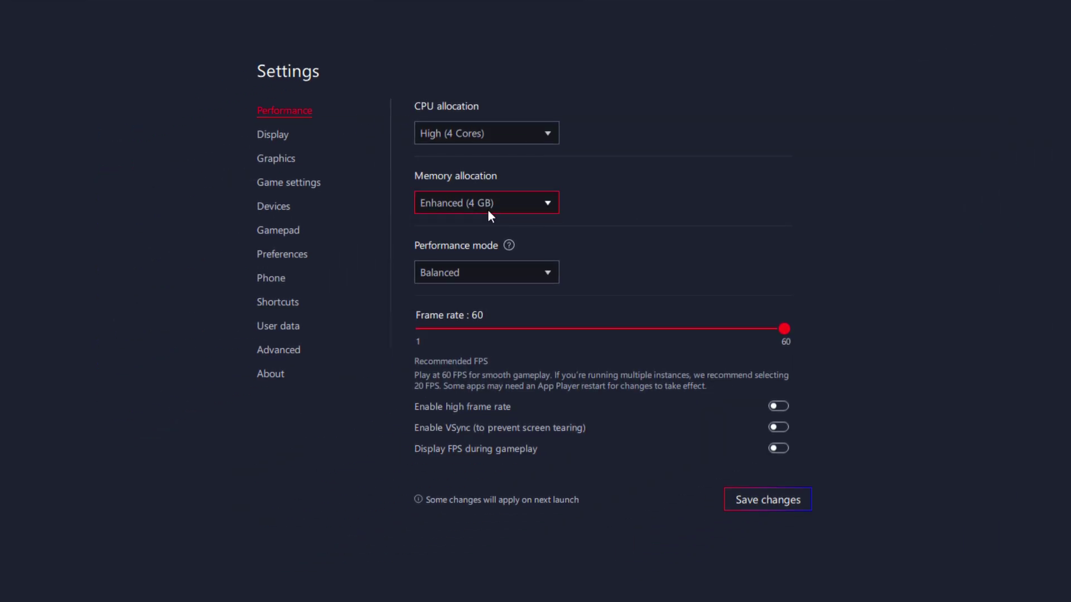
left_click(327, 275)
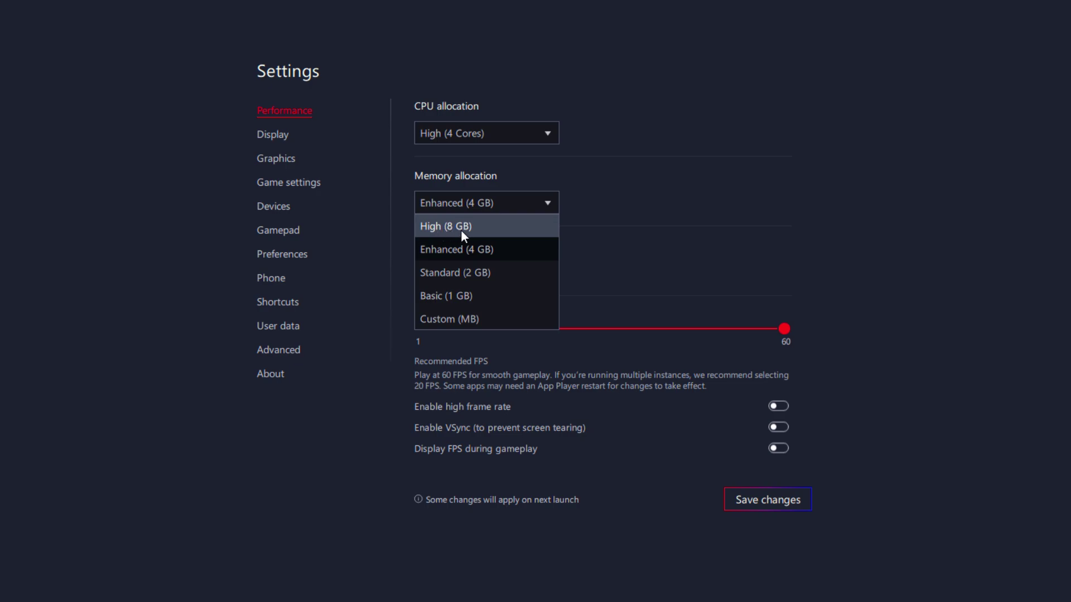
left_click(453, 228)
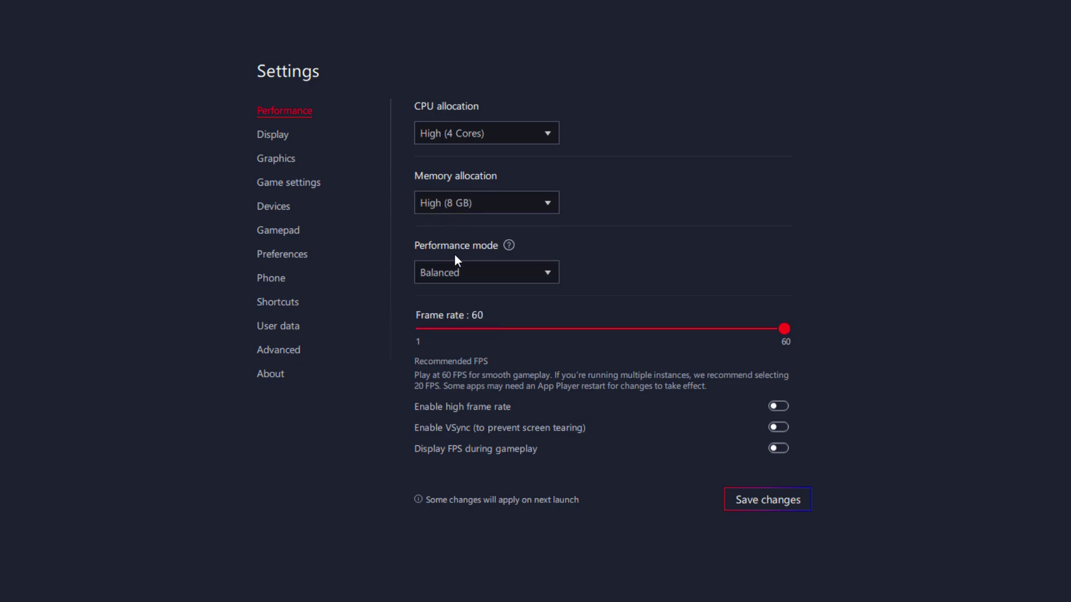
Set the performance mode to High Performance and enable high frame rate with a frame rate of 240
left_click(450, 272)
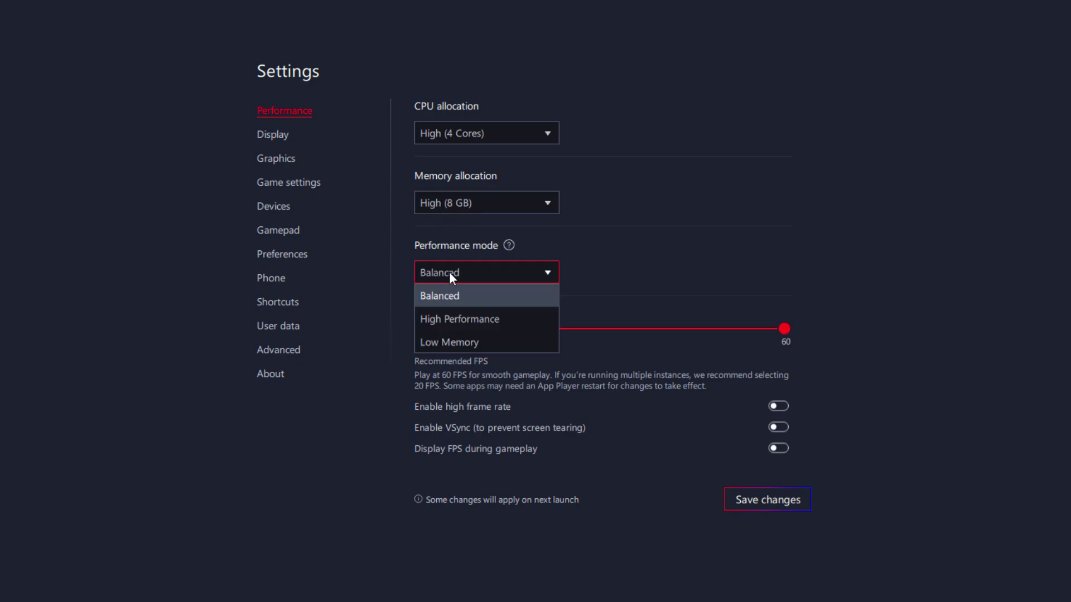
left_click(439, 321)
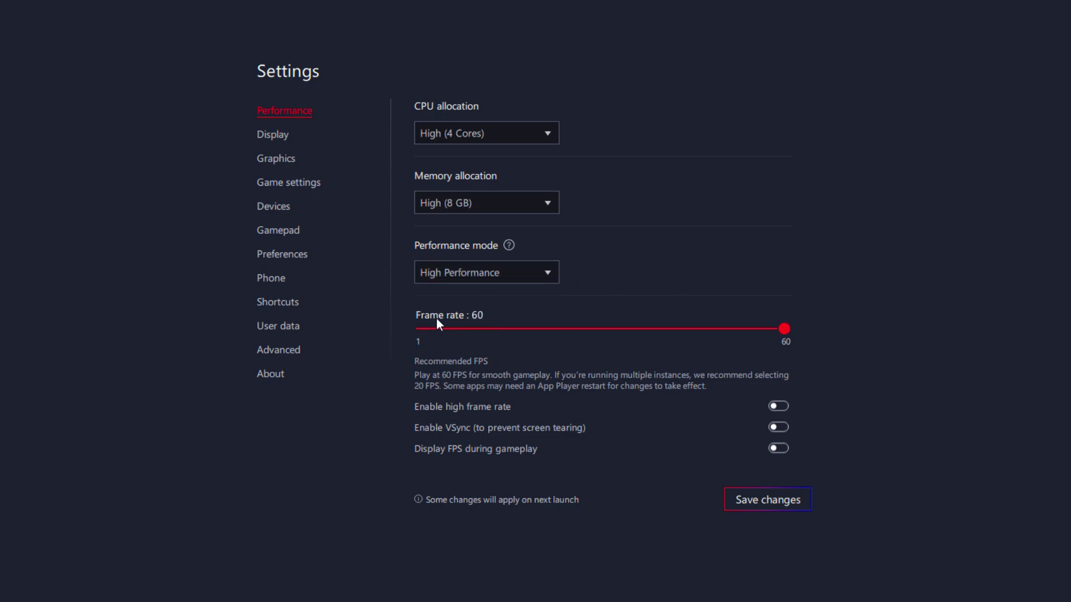
left_click(776, 407)
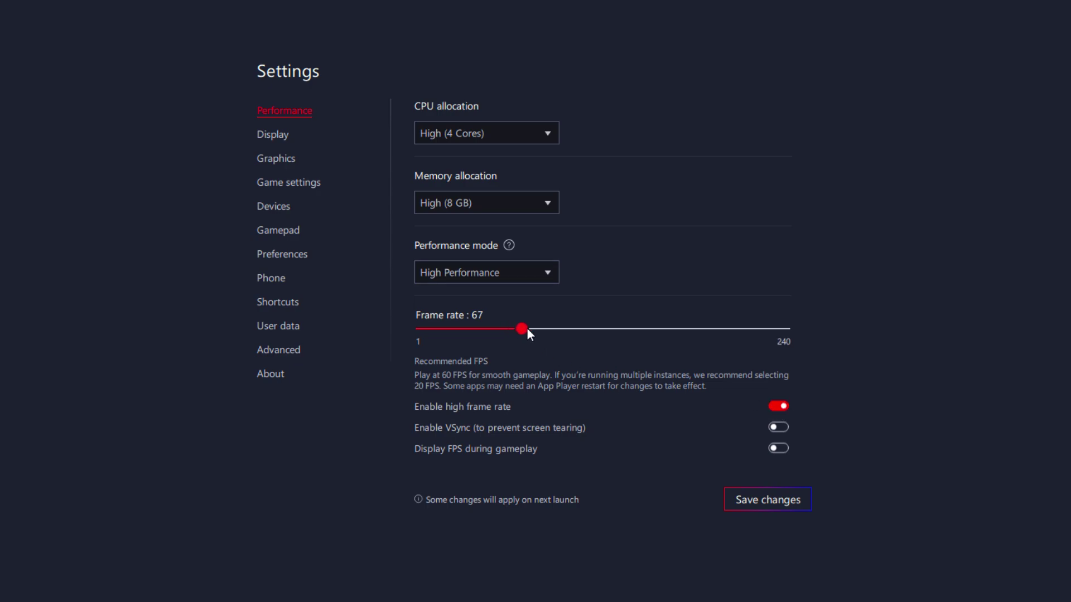
left_click_drag(526, 326, 831, 349)
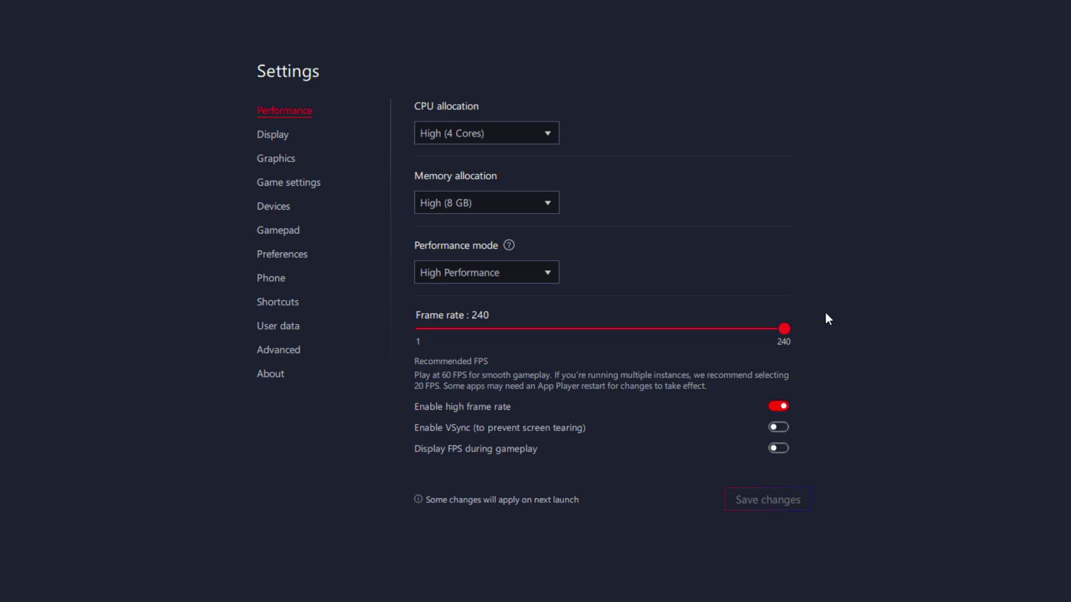
Set the display resolution to 1280 x 720 with 100% (Default) interface scaling, and save the changes with a restart
left_click(273, 134)
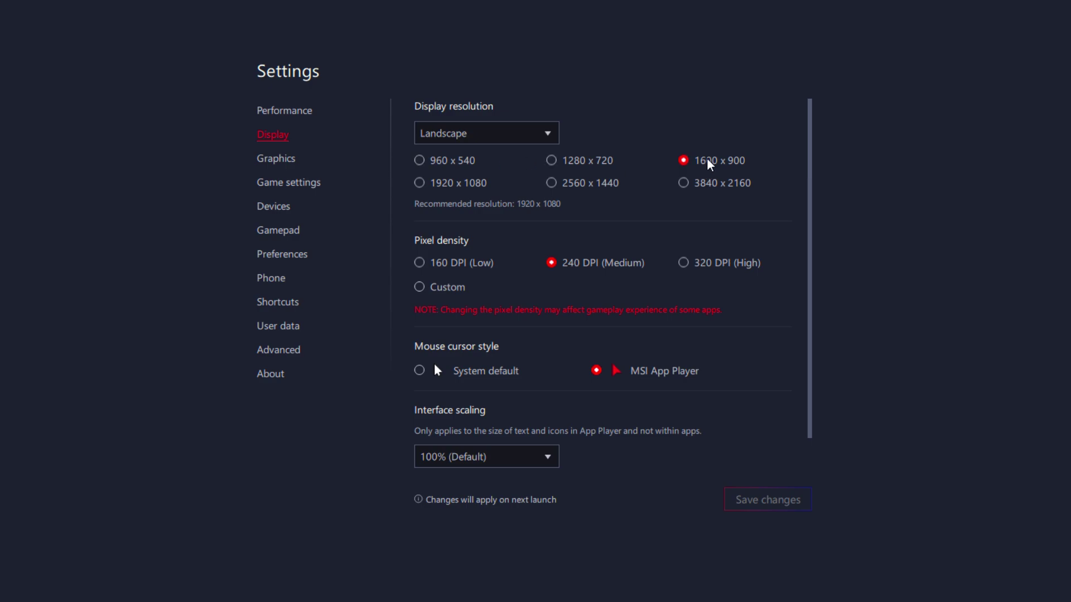
left_click(561, 160)
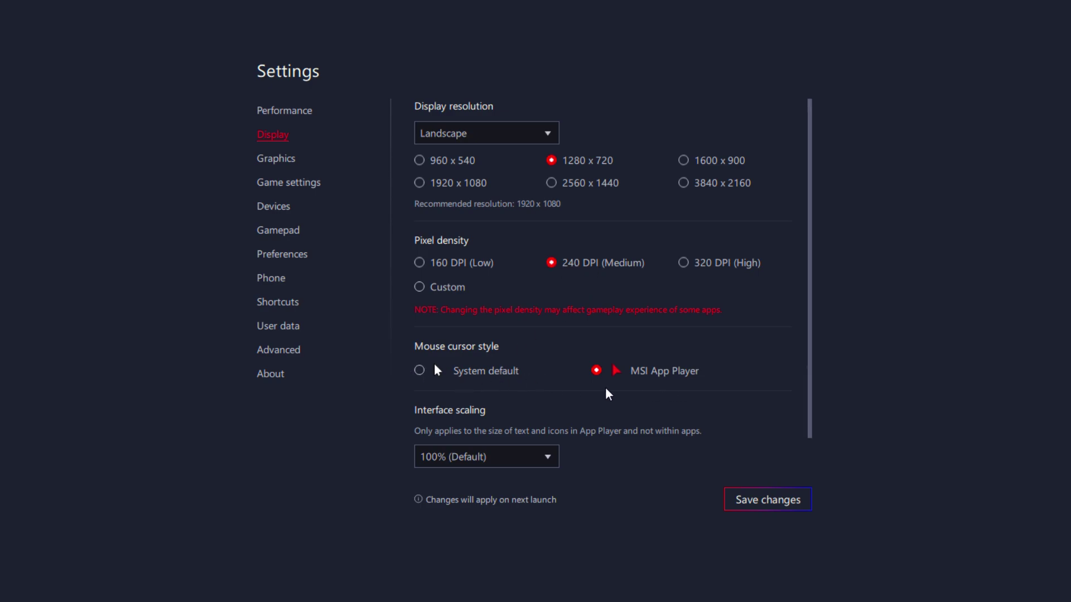
left_click(491, 461)
left_click(468, 489)
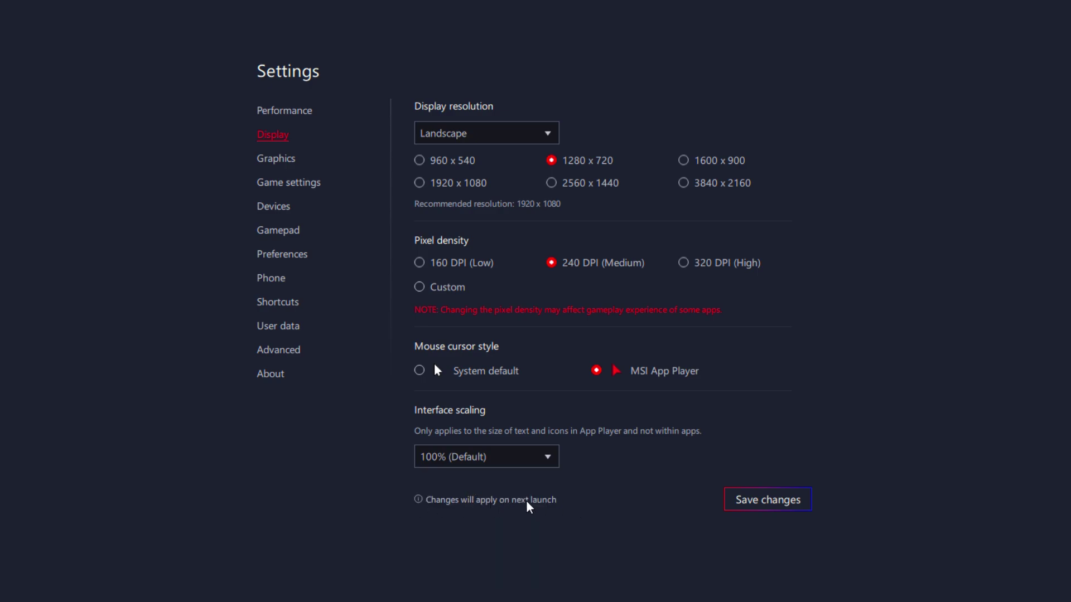
left_click(745, 504)
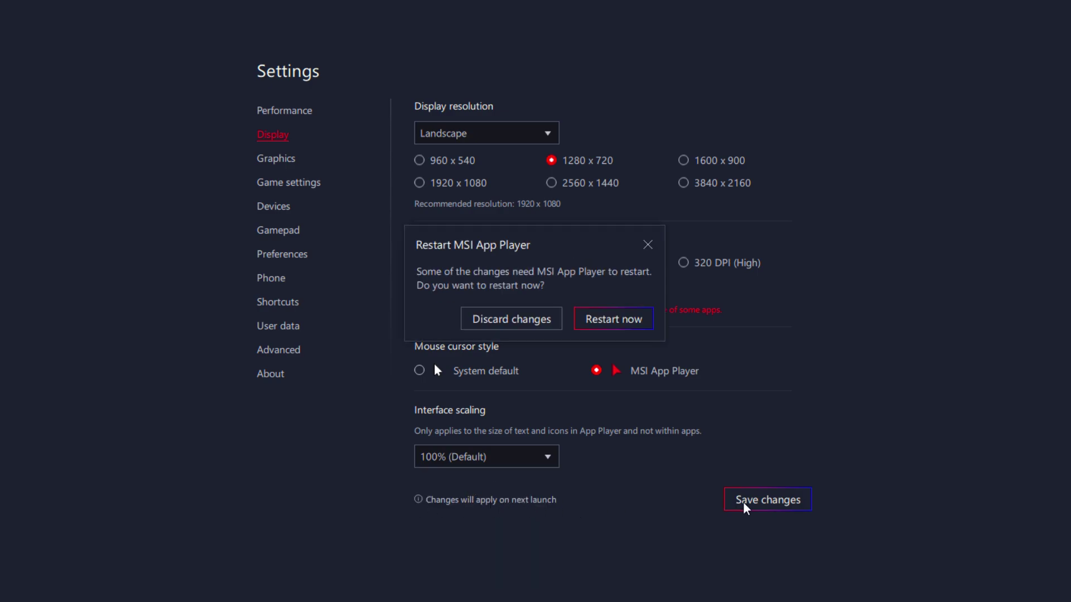
left_click(612, 323)
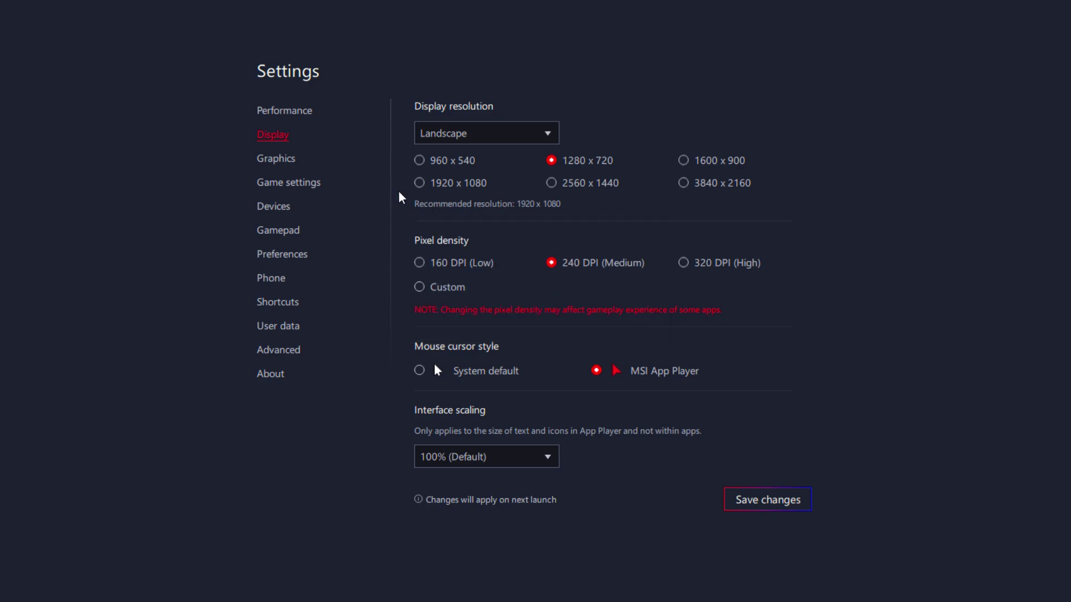
In the graphics settings, choose DirectX as the graphics renderer and Auto as the interface renderer
left_click(273, 161)
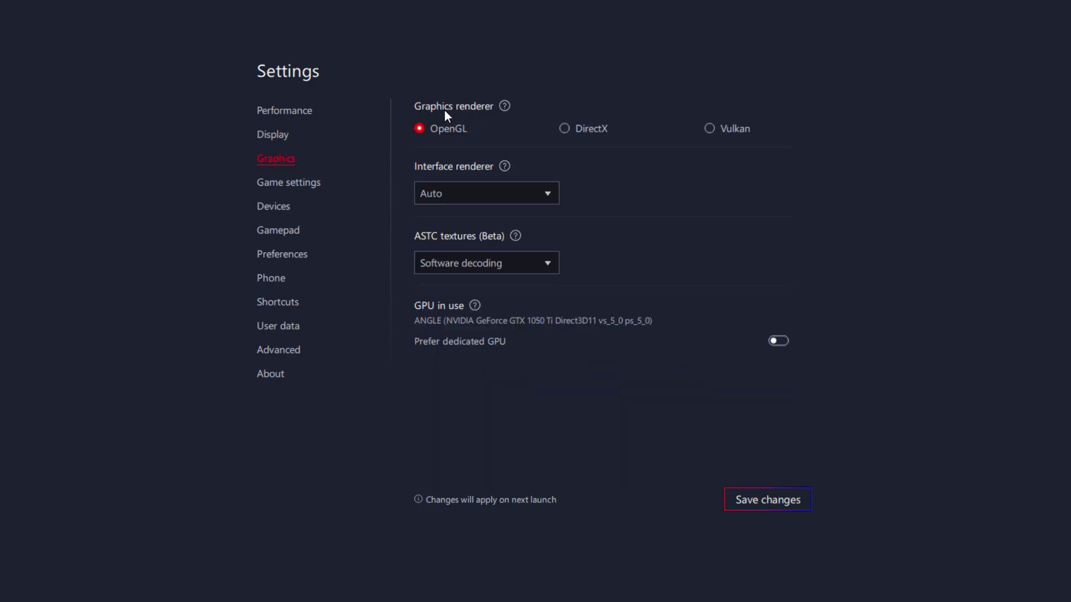
left_click(563, 130)
left_click(485, 190)
left_click(453, 219)
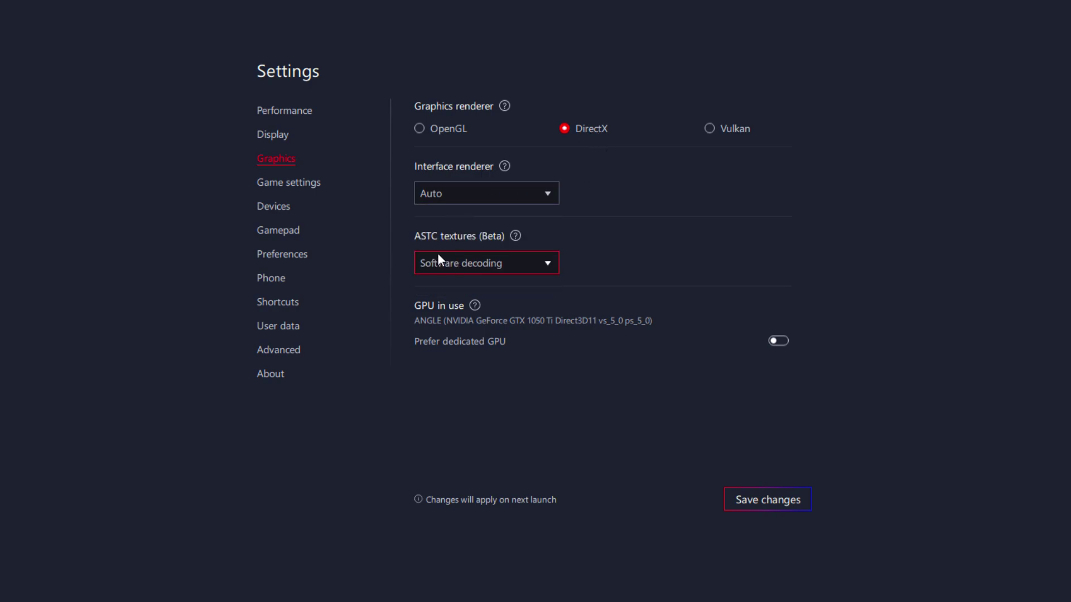
Set ASTC textures to Software decoding and turn on the preference for the dedicated GPU
left_click(496, 263)
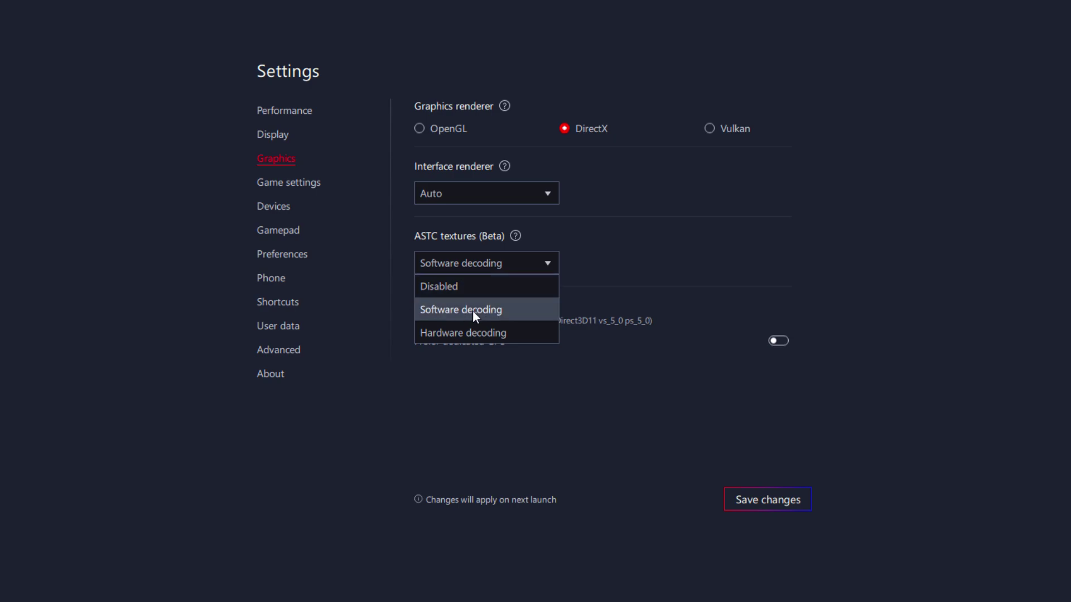
left_click(453, 311)
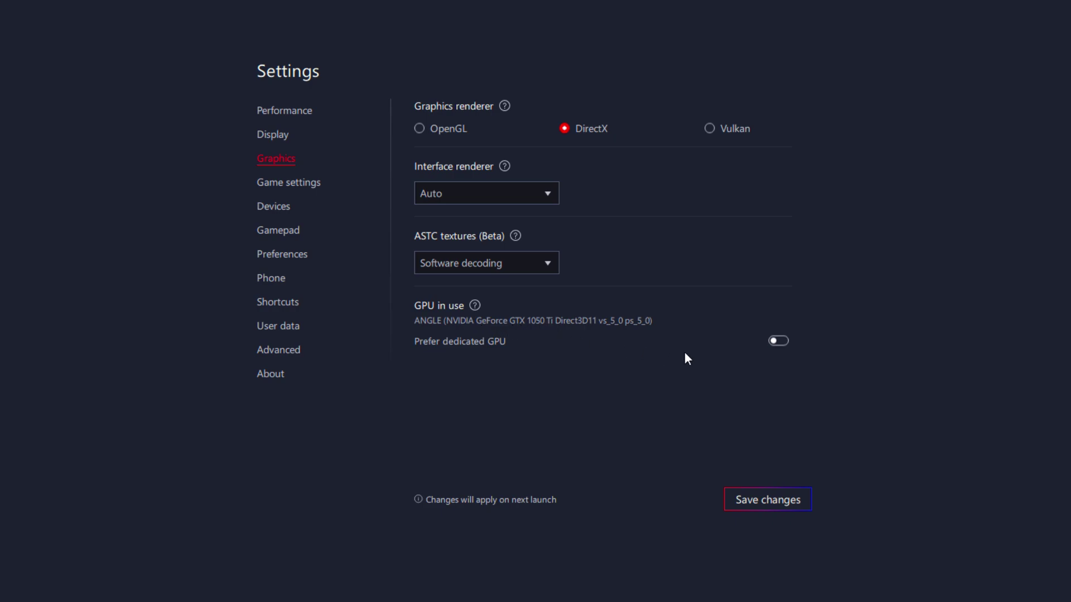
left_click(779, 343)
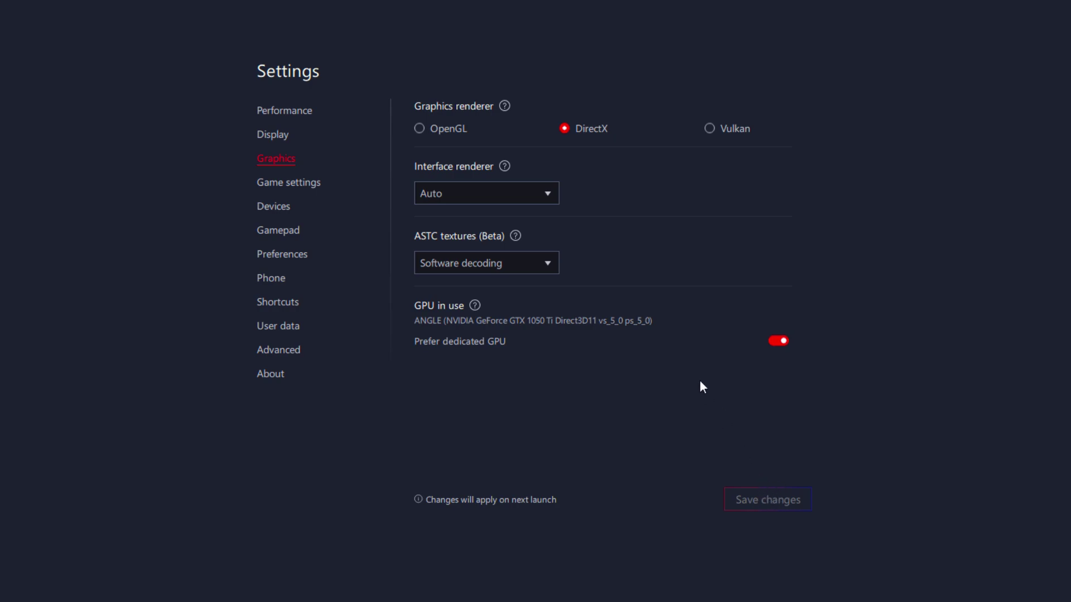
In the device settings, choose Speakers (4- USB PnP Audio Device) and Microphone (USB Condenser Microphone), and save the changes
left_click(283, 186)
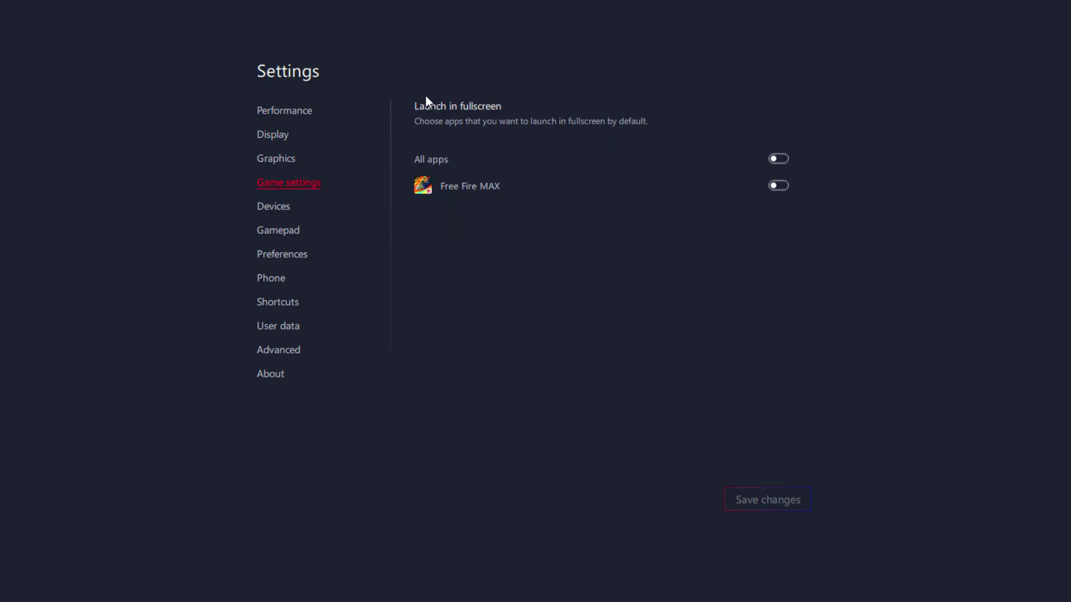
left_click(268, 205)
left_click(503, 154)
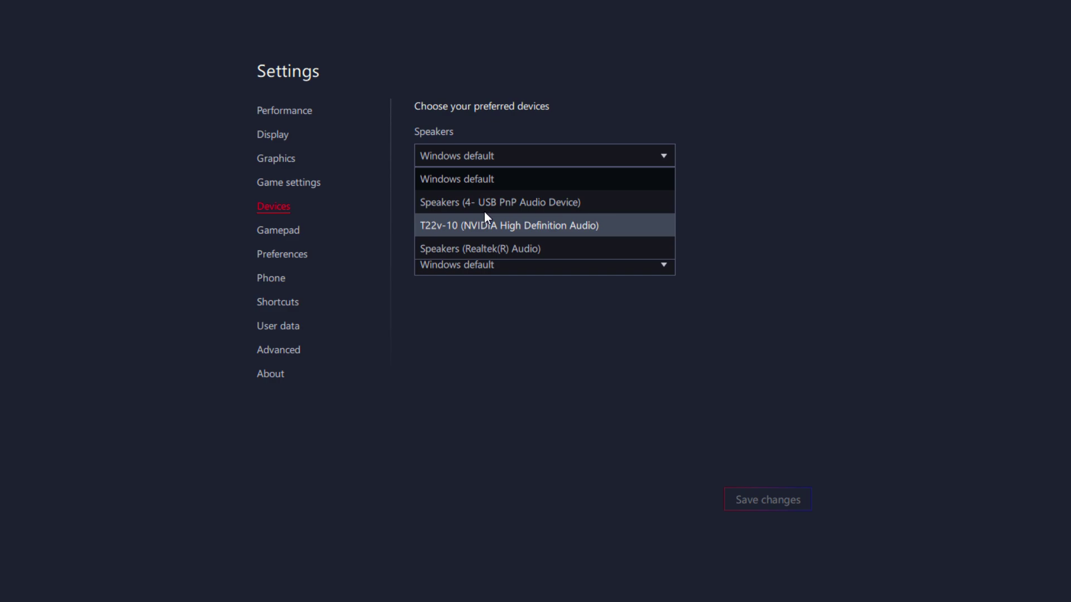
left_click(534, 203)
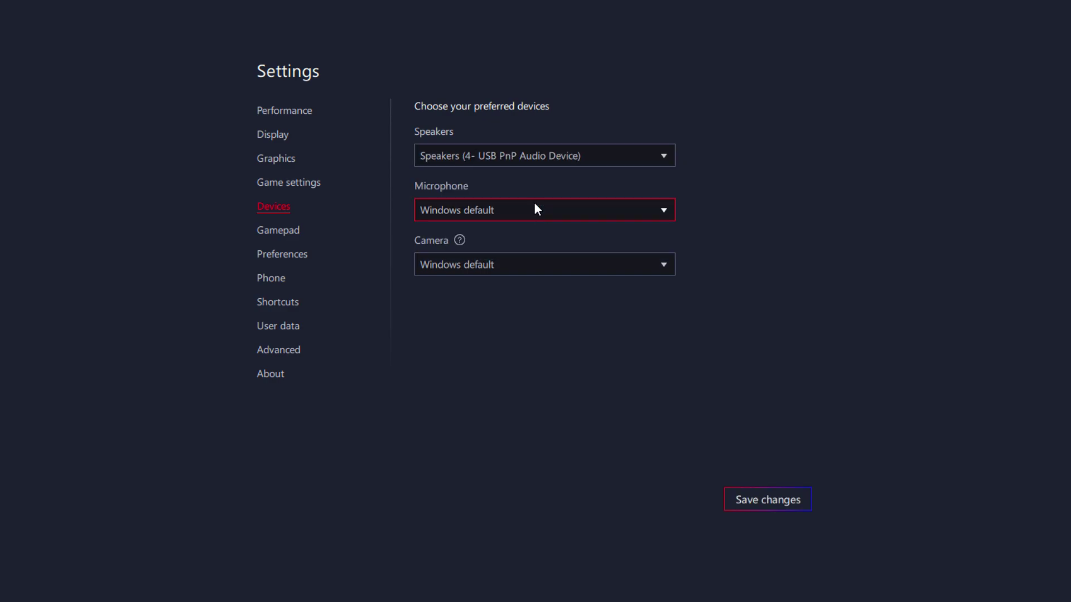
left_click(534, 208)
left_click(537, 256)
left_click(765, 495)
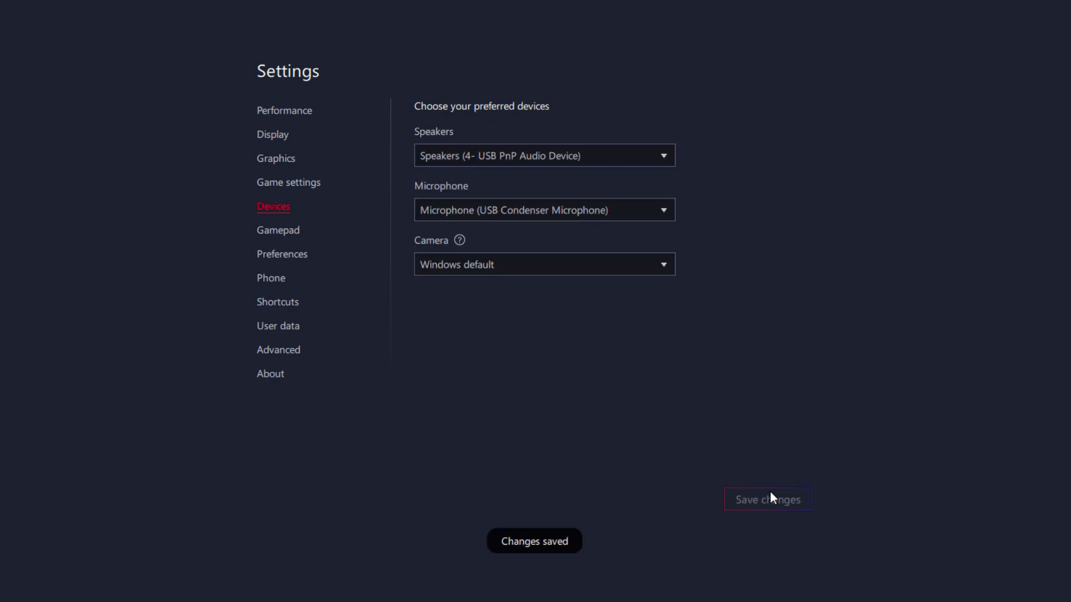
Review the gamepad settings and the language choice in the preferences
left_click(278, 233)
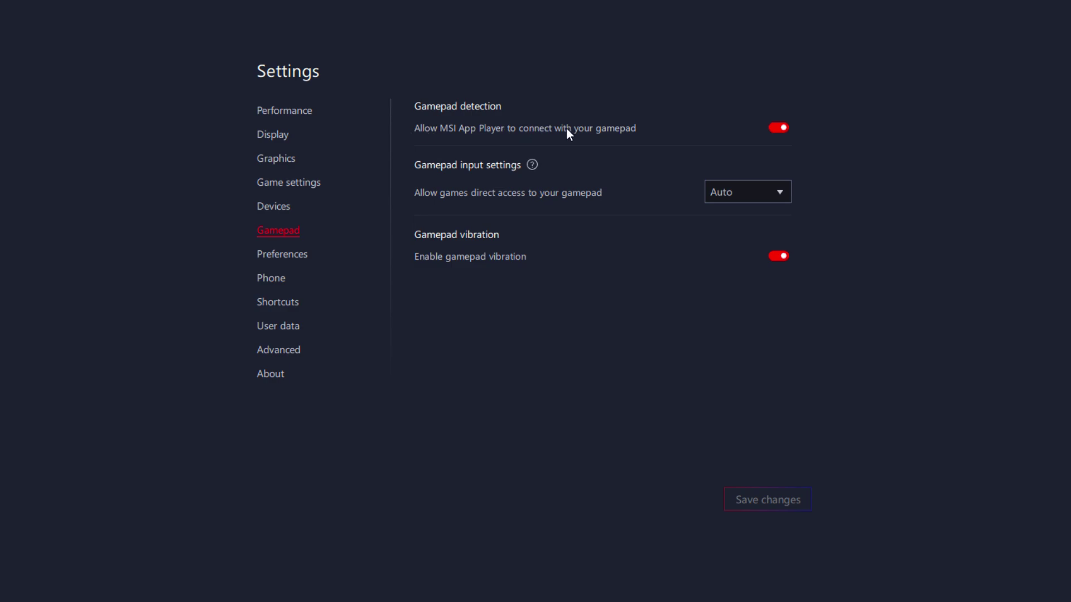
left_click(283, 254)
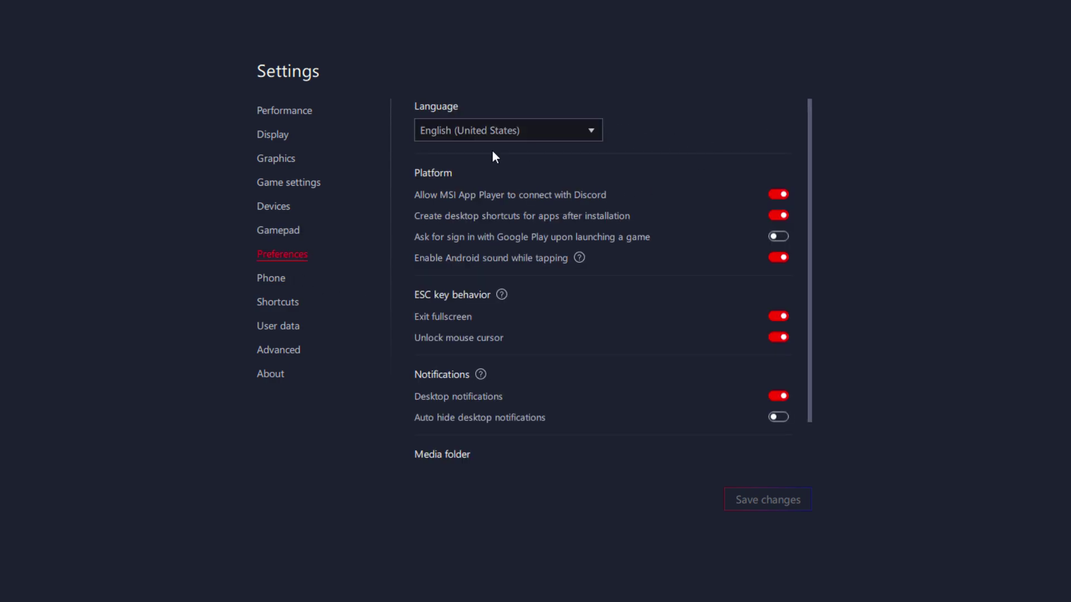
left_click(539, 130)
left_click(468, 153)
Set the phone's predefined device profile to Asus ROG 2 and the network provider to AIRTEL, and save the changes
left_click(268, 281)
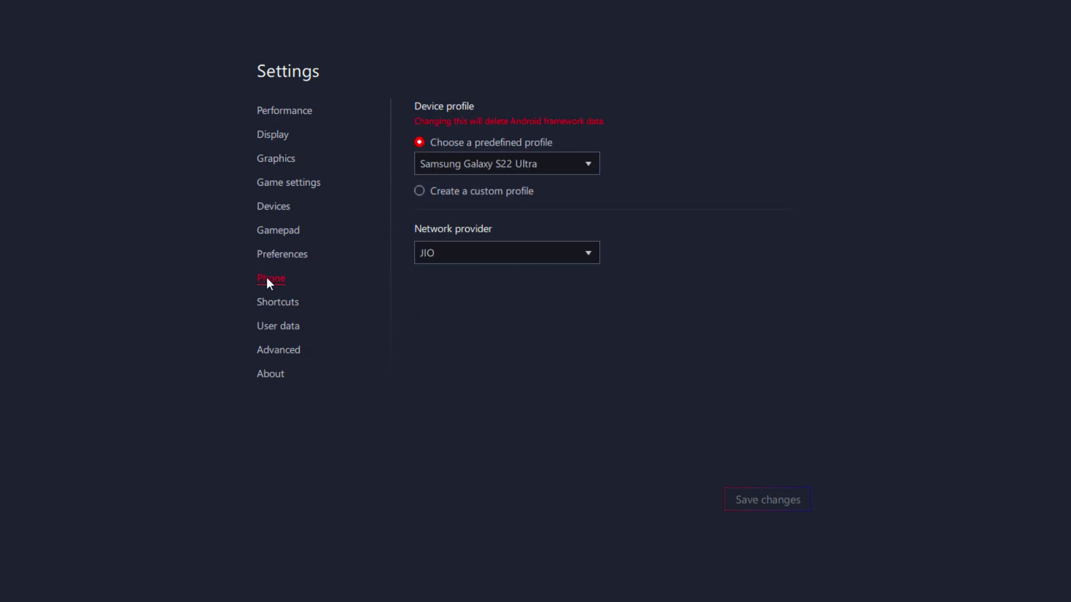
left_click(469, 165)
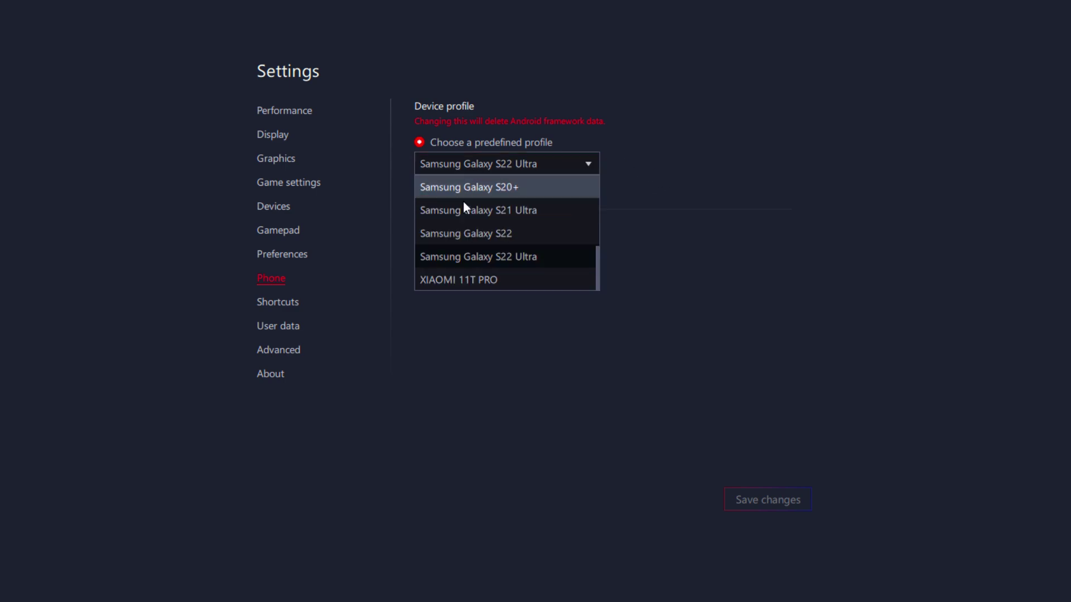
scroll(451, 207, "up", 4)
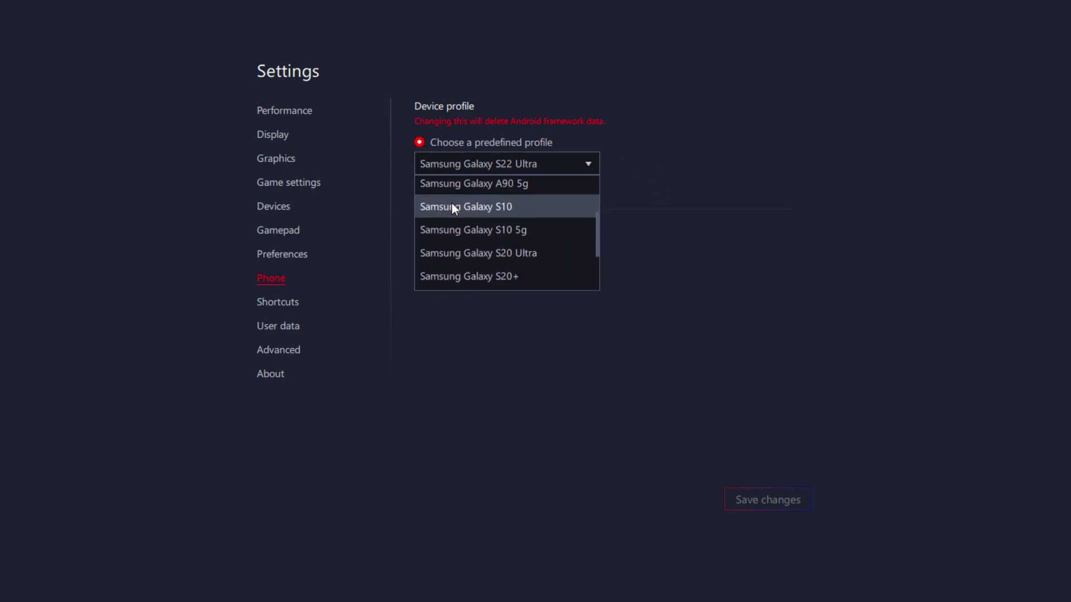
left_click(455, 188)
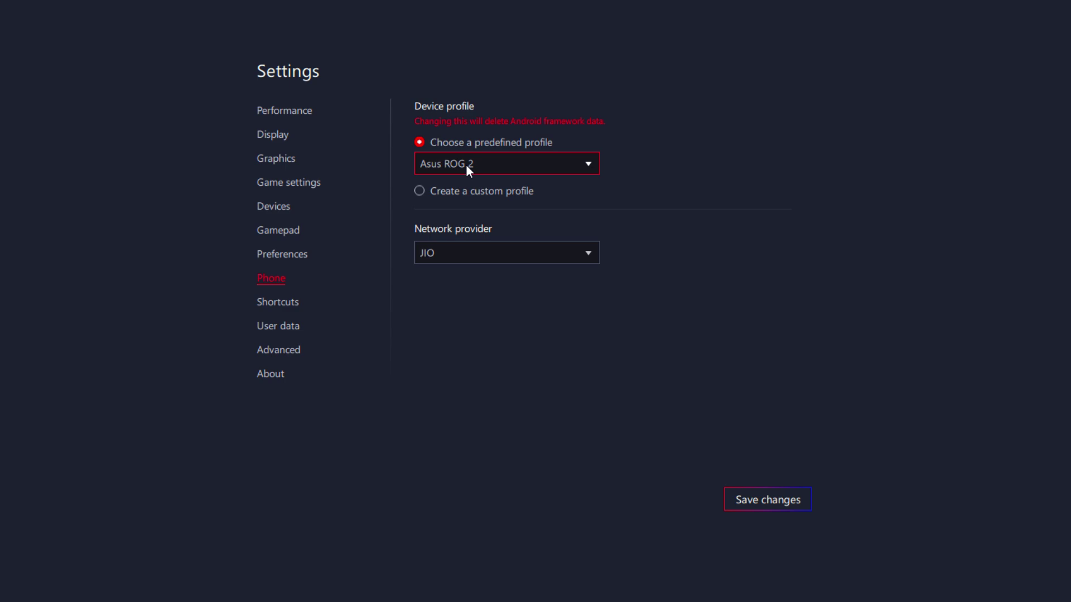
left_click(459, 166)
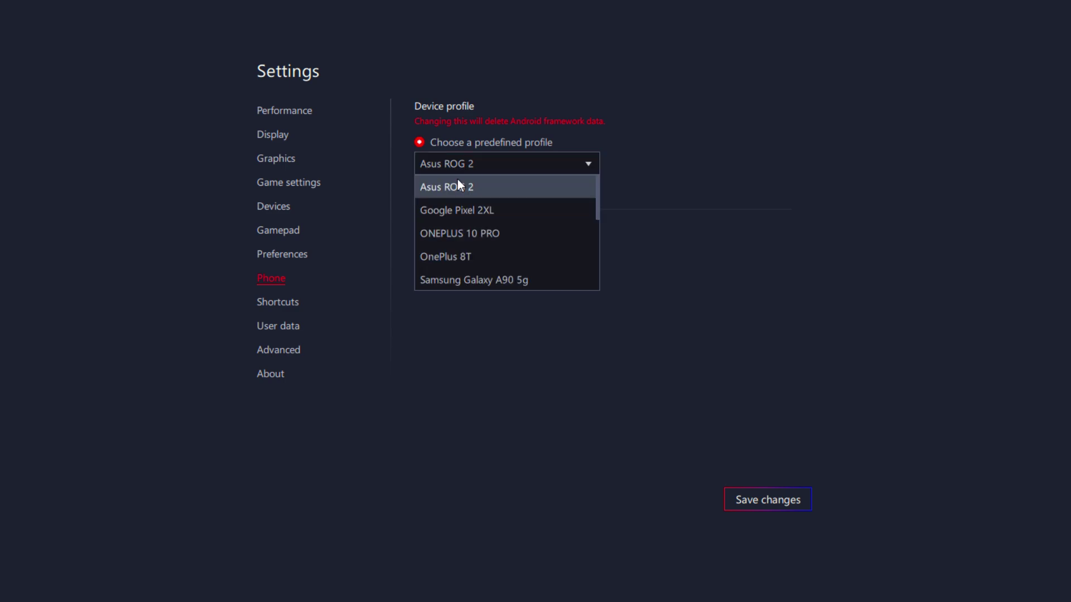
left_click(457, 180)
left_click(468, 262)
left_click(468, 273)
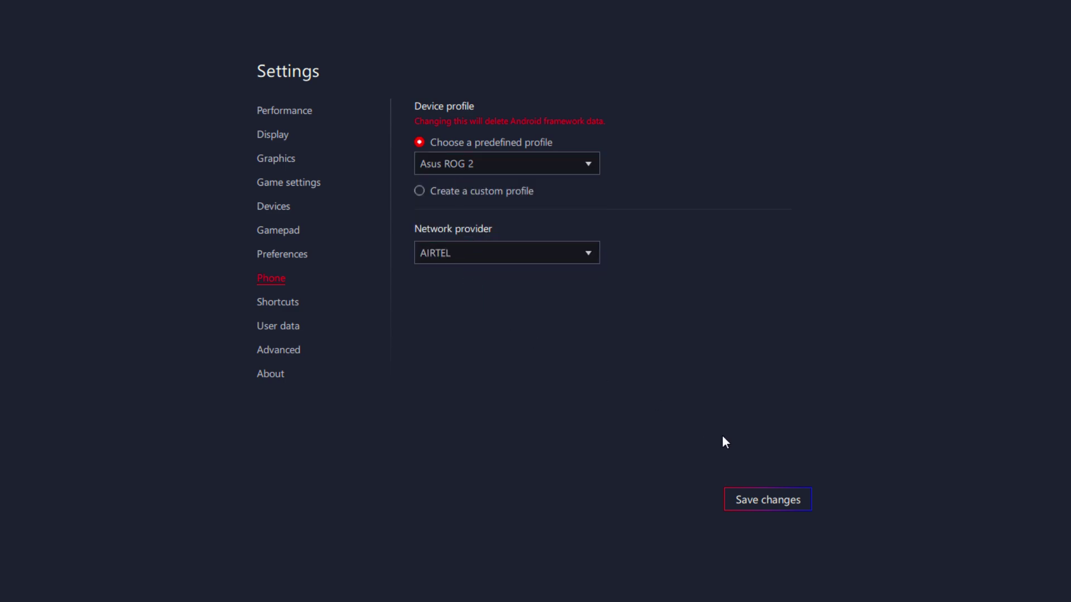
left_click(784, 493)
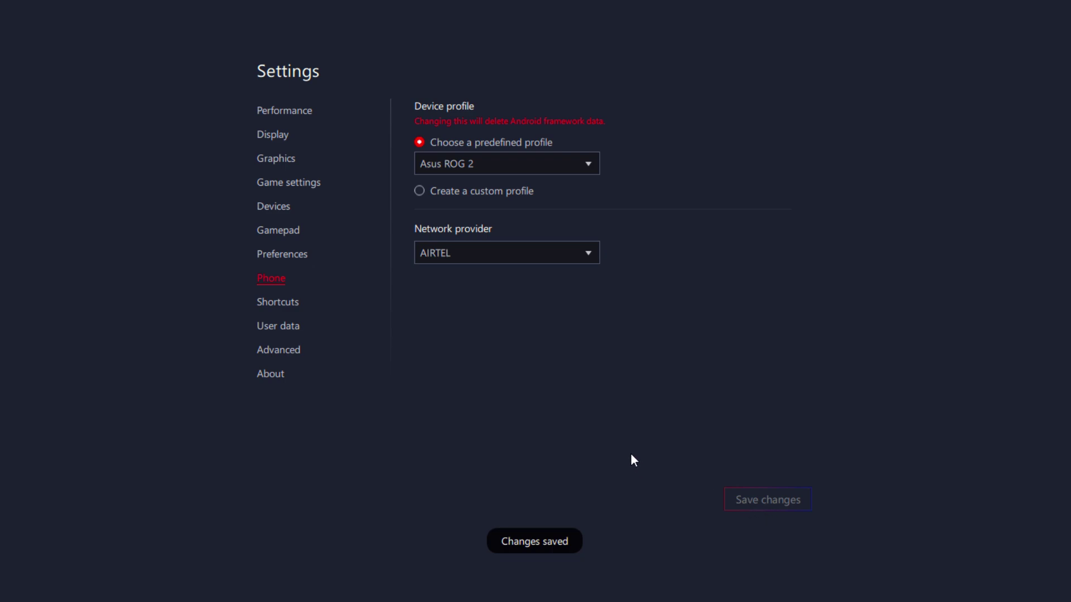
Look through the shortcuts, user data and advanced settings, and check for updates to the app player
left_click(282, 308)
left_click(283, 329)
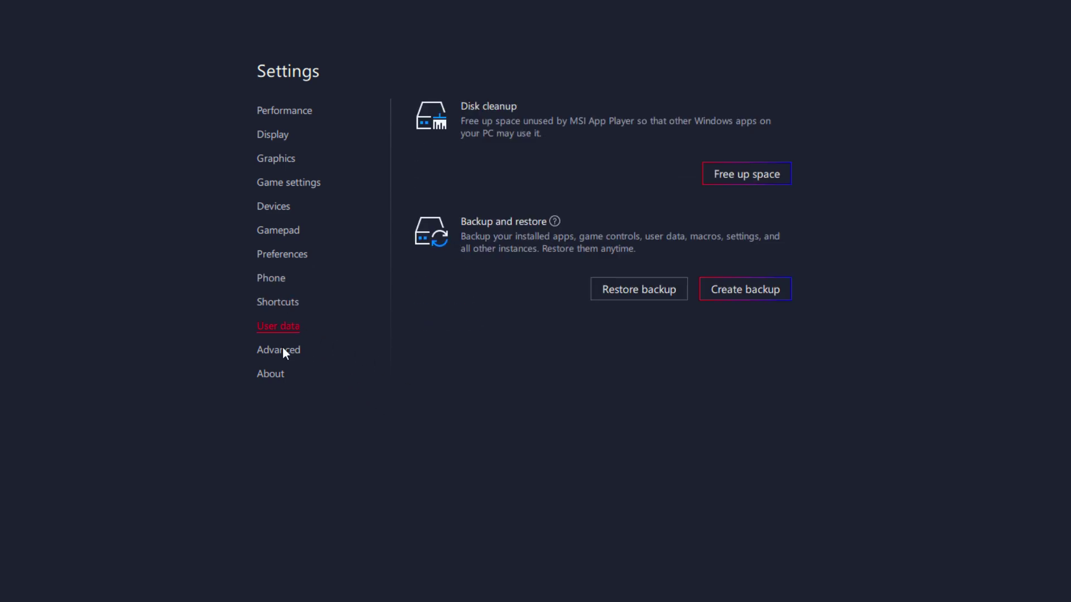
left_click(284, 353)
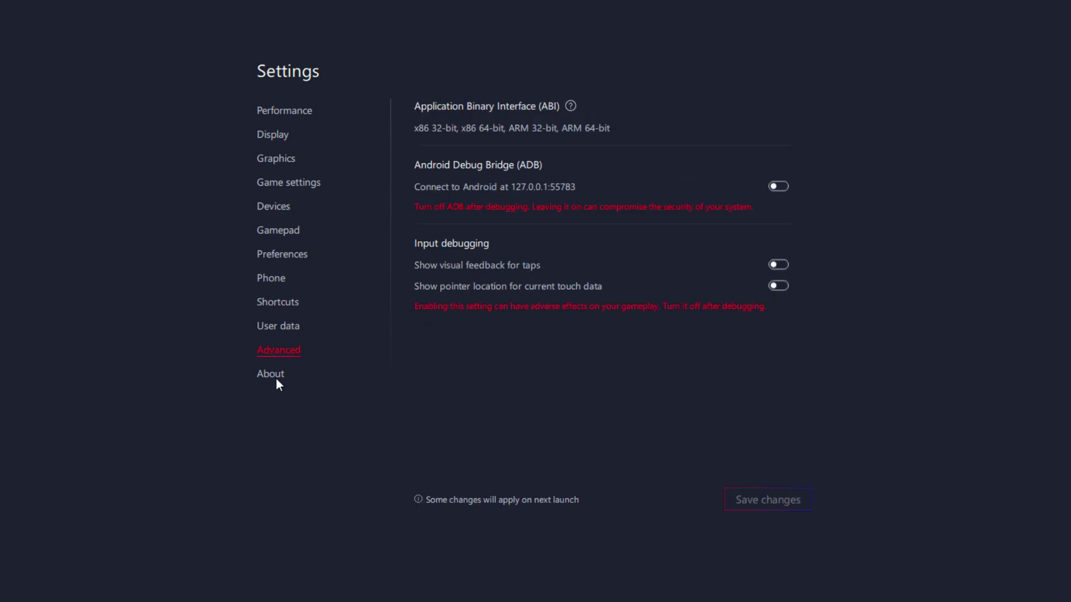
left_click(276, 379)
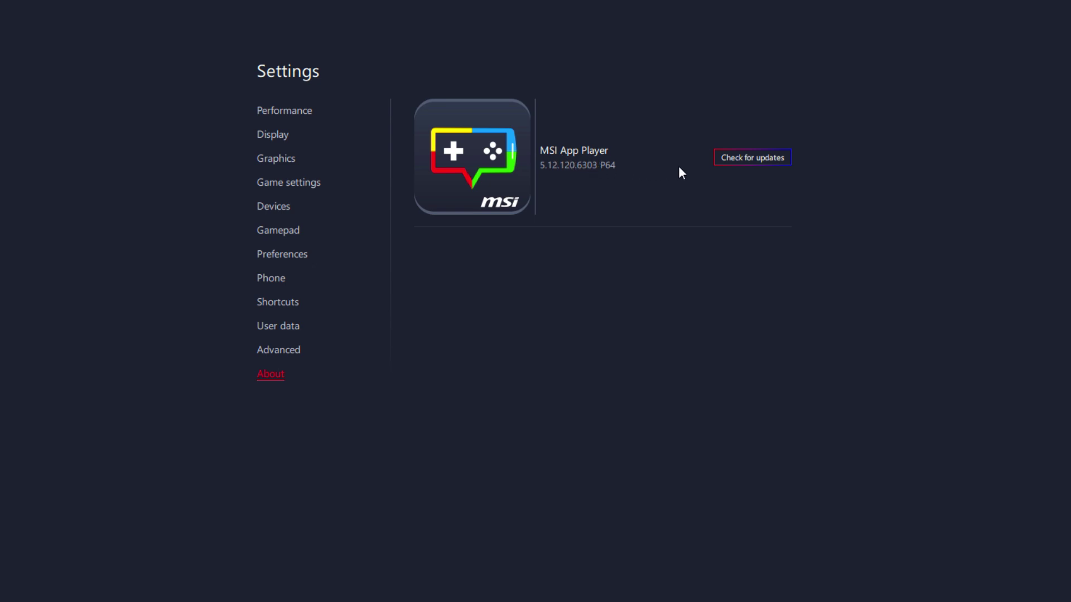
left_click(747, 158)
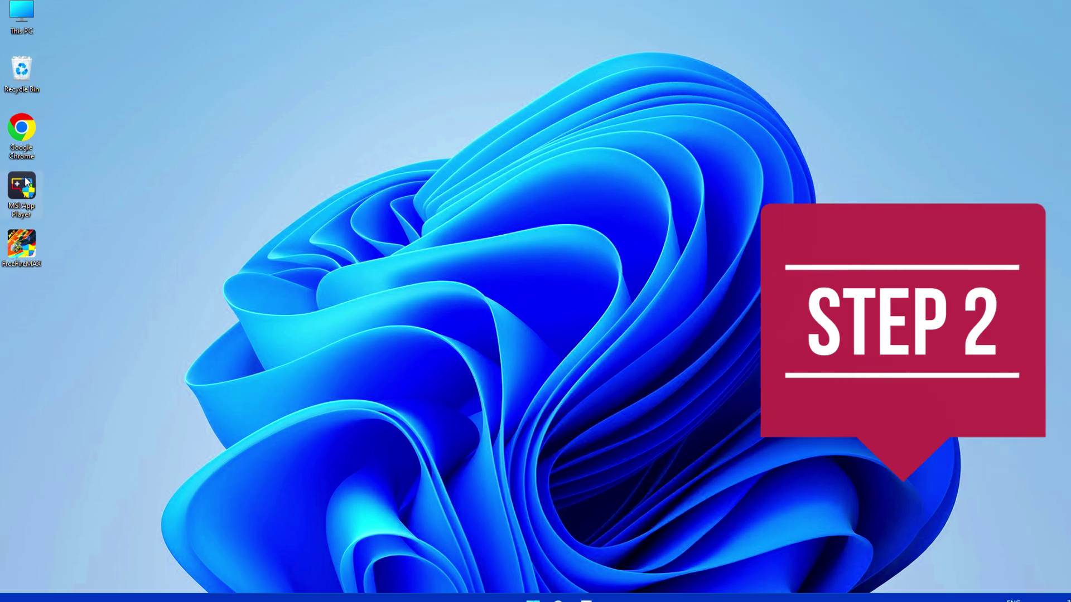
In the compatibility properties of the MSI App Player desktop shortcut, enable running the program as an administrator
right_click(24, 179)
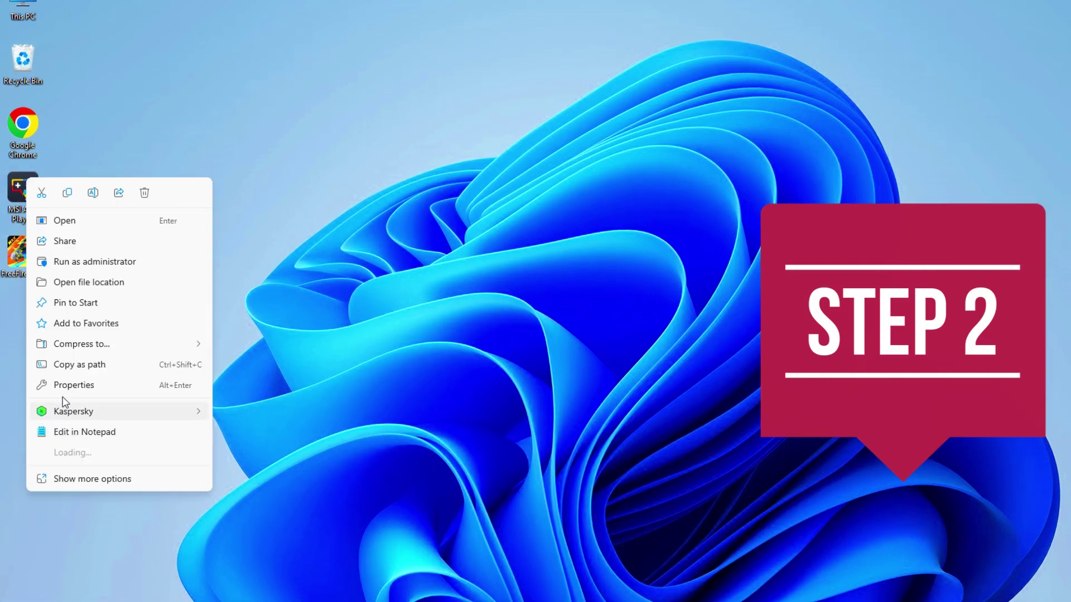
left_click(89, 385)
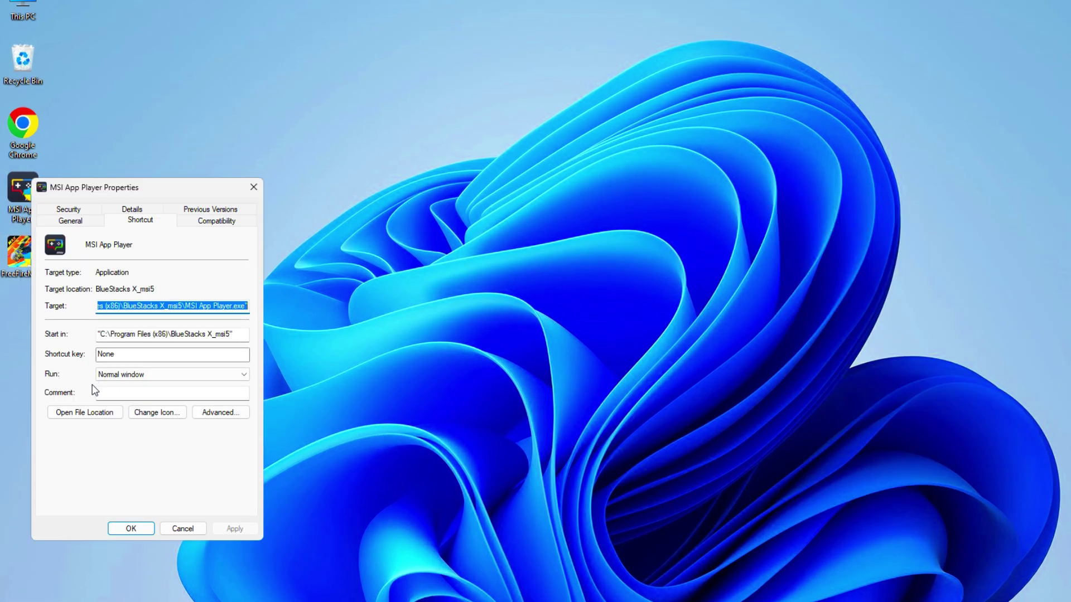
left_click(215, 222)
left_click(54, 424)
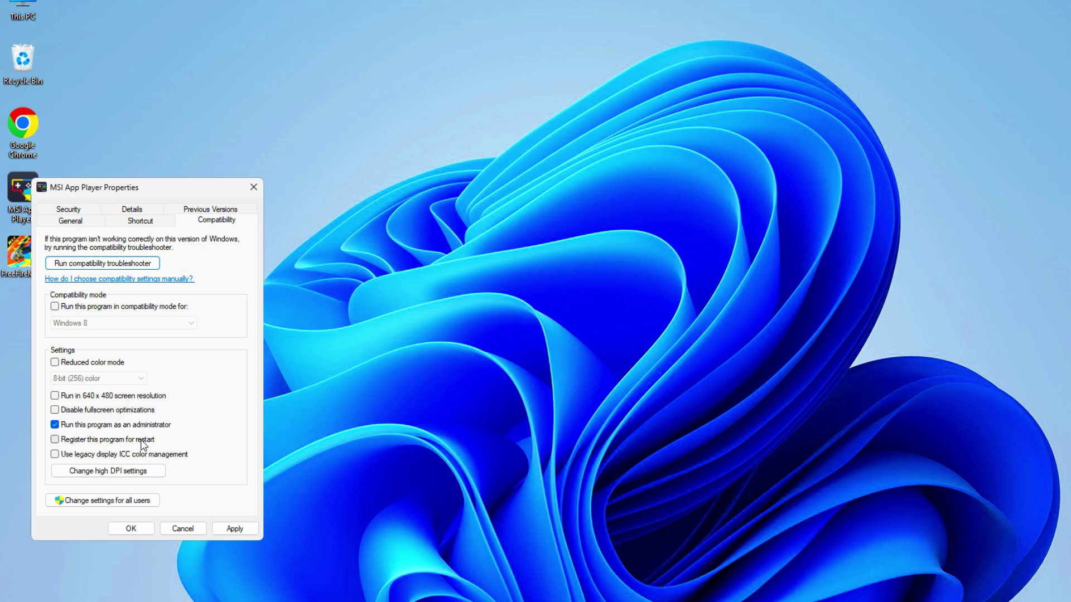
Override the high DPI scaling behavior with scaling performed by Application, and apply the shortcut's properties
left_click(109, 471)
left_click(92, 435)
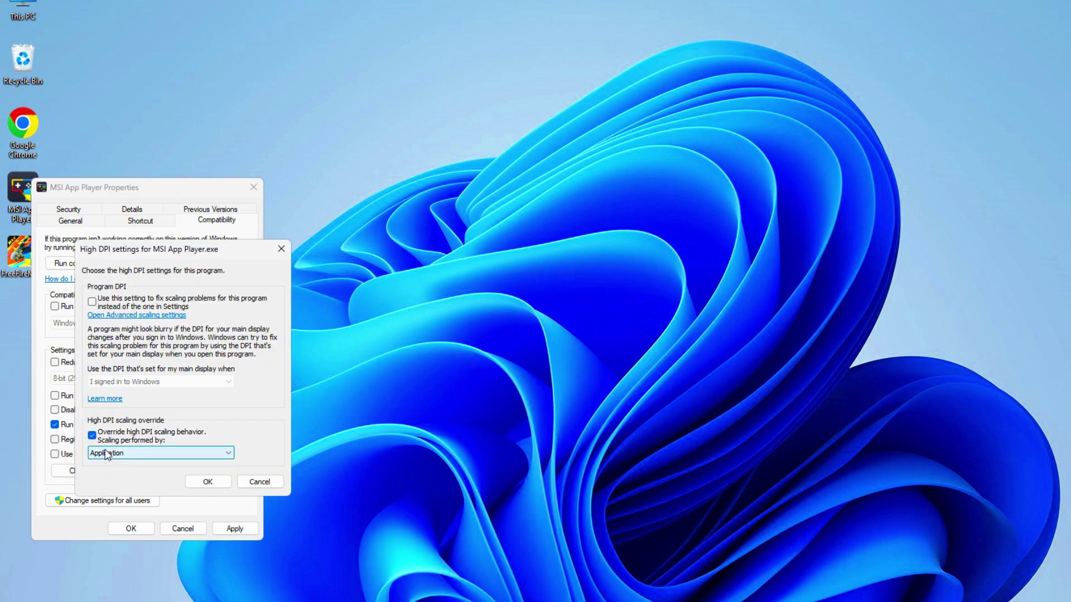
left_click(205, 482)
left_click(235, 529)
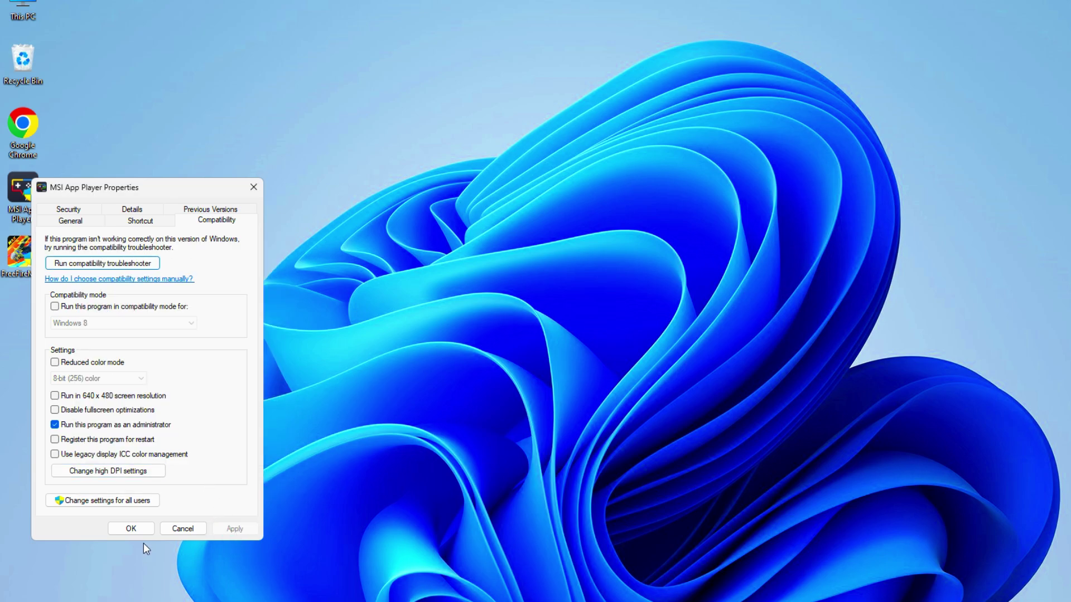
left_click(132, 530)
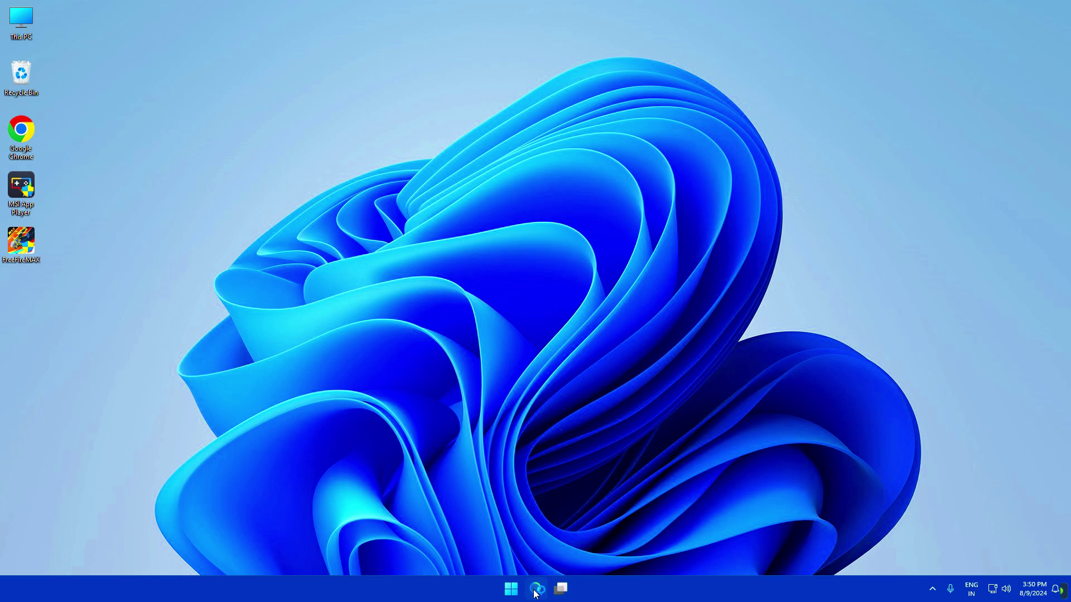
Find and open System Configuration, and set the number of processors to 8 in the advanced boot options for Windows 11
left_click(534, 590)
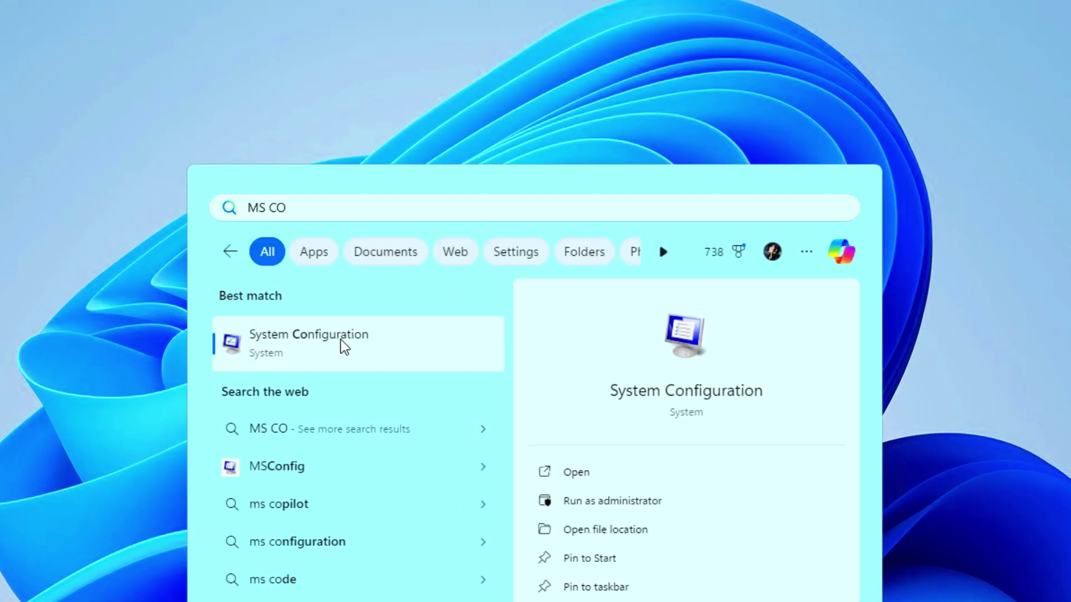
left_click(321, 346)
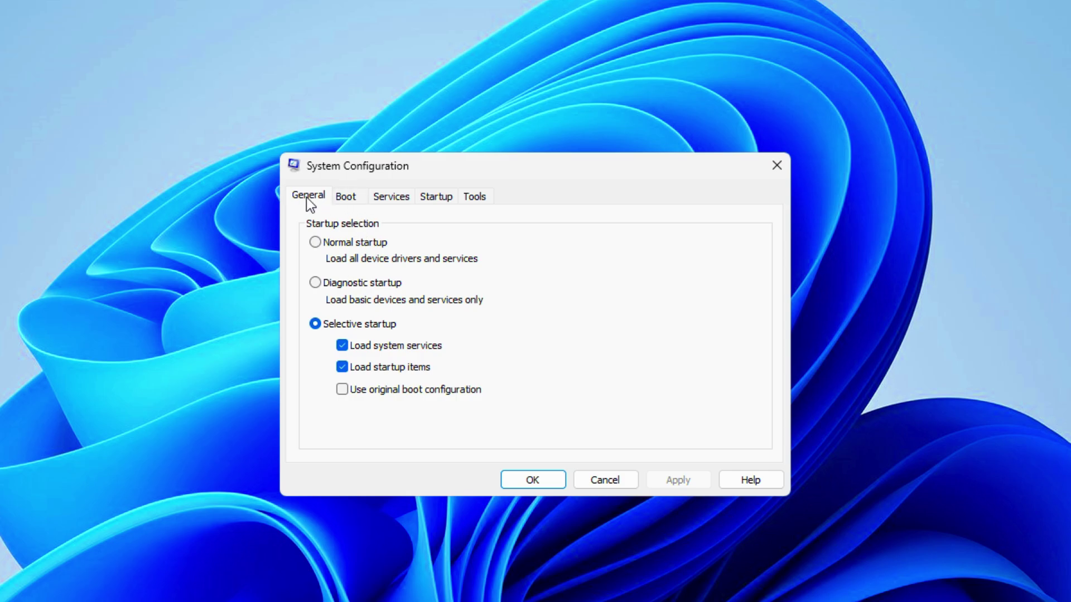
left_click(346, 196)
left_click(357, 326)
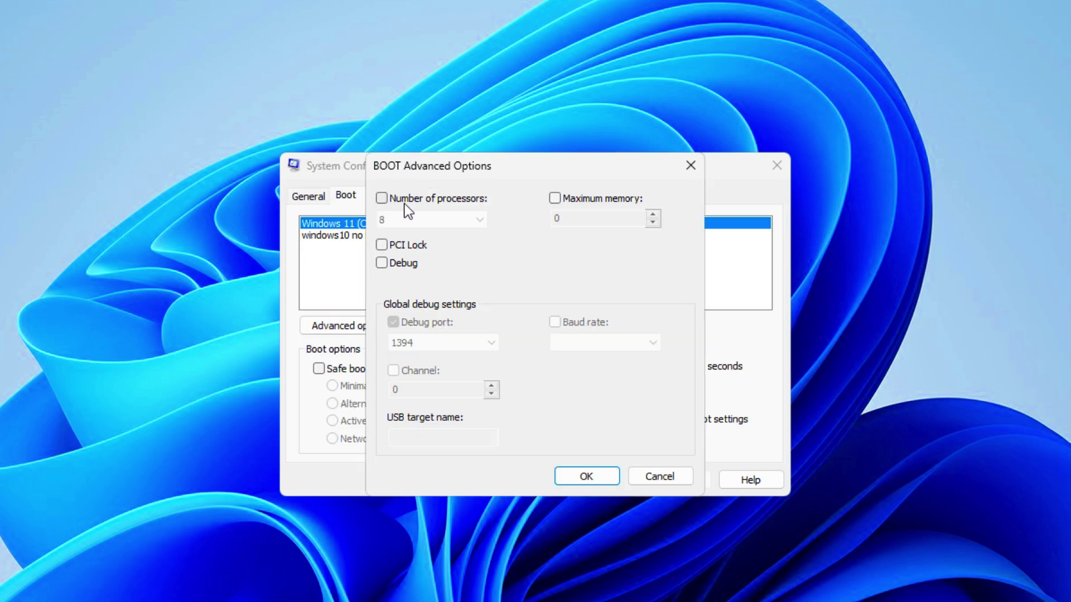
left_click(382, 199)
left_click(386, 218)
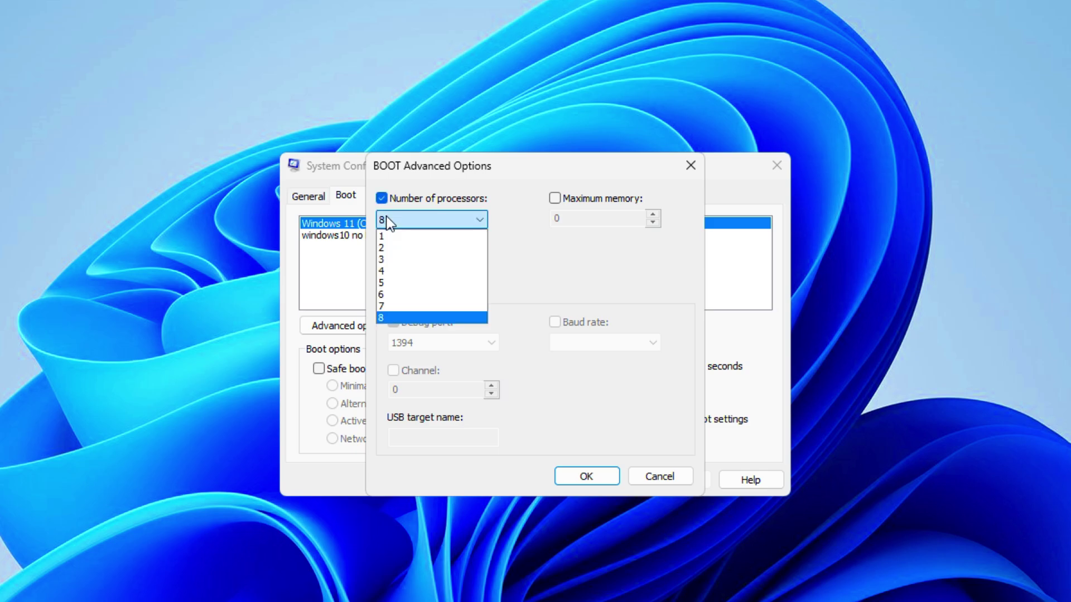
left_click(392, 317)
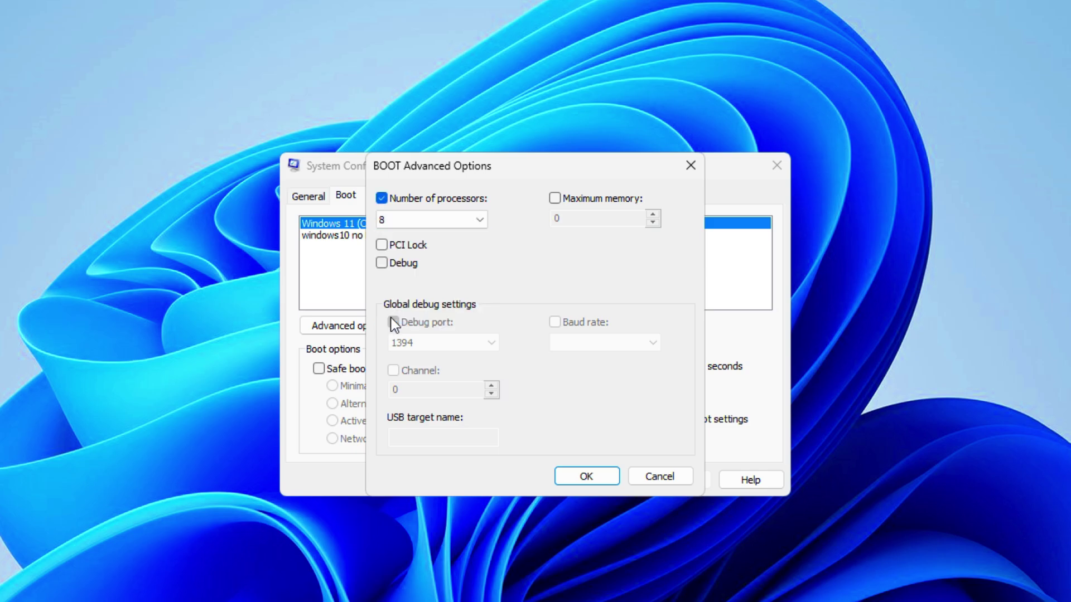
left_click(569, 478)
Apply the boot configuration changes and restart the computer
left_click(678, 480)
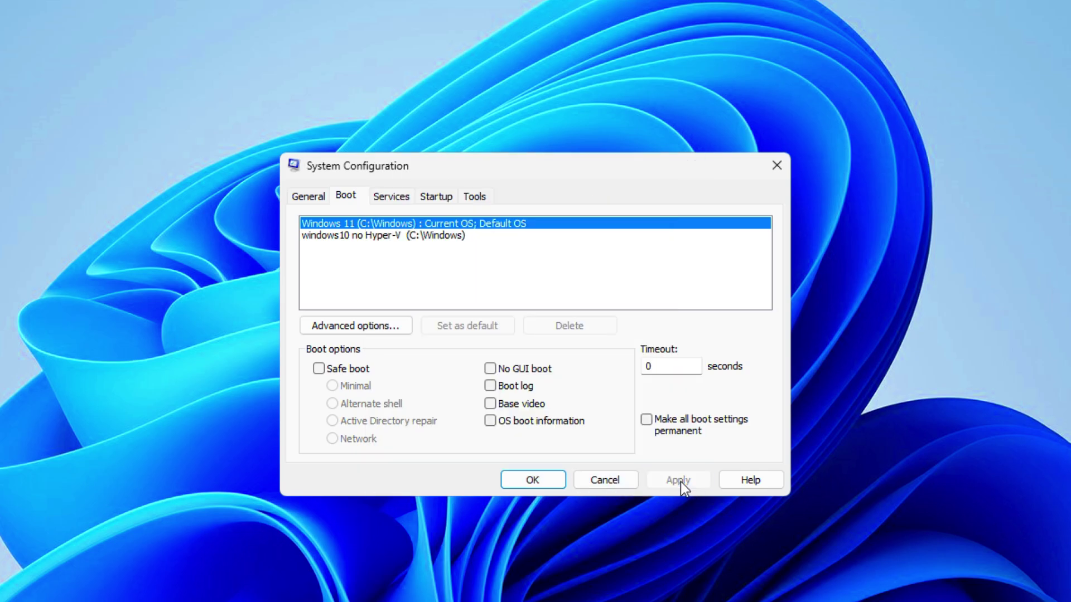
left_click(531, 479)
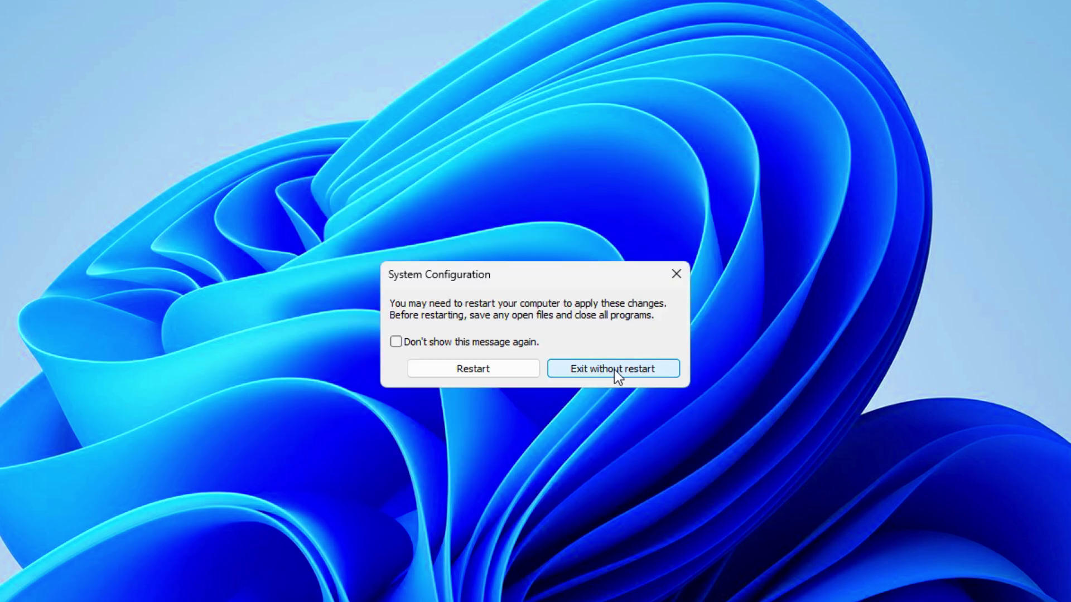
left_click(467, 371)
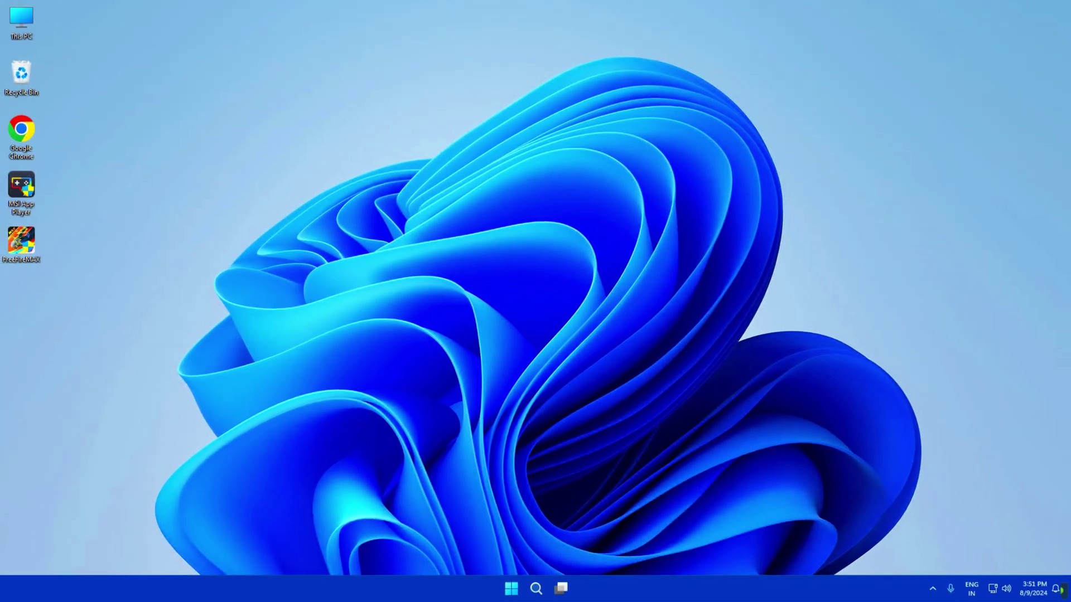
Find and open the Windows Graphics settings
left_click(537, 596)
type("GRA")
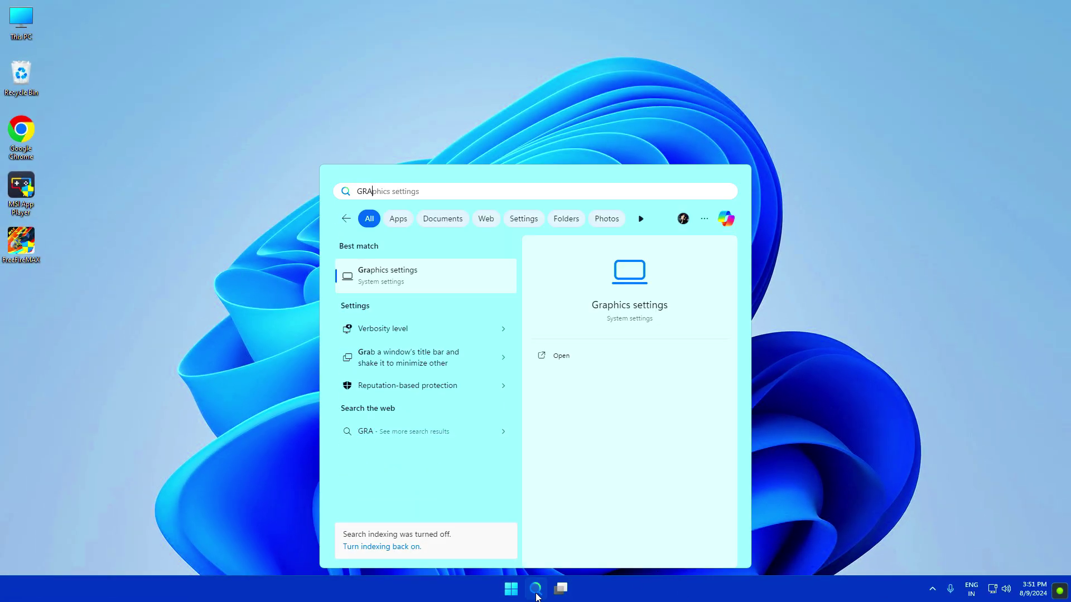
left_click(392, 276)
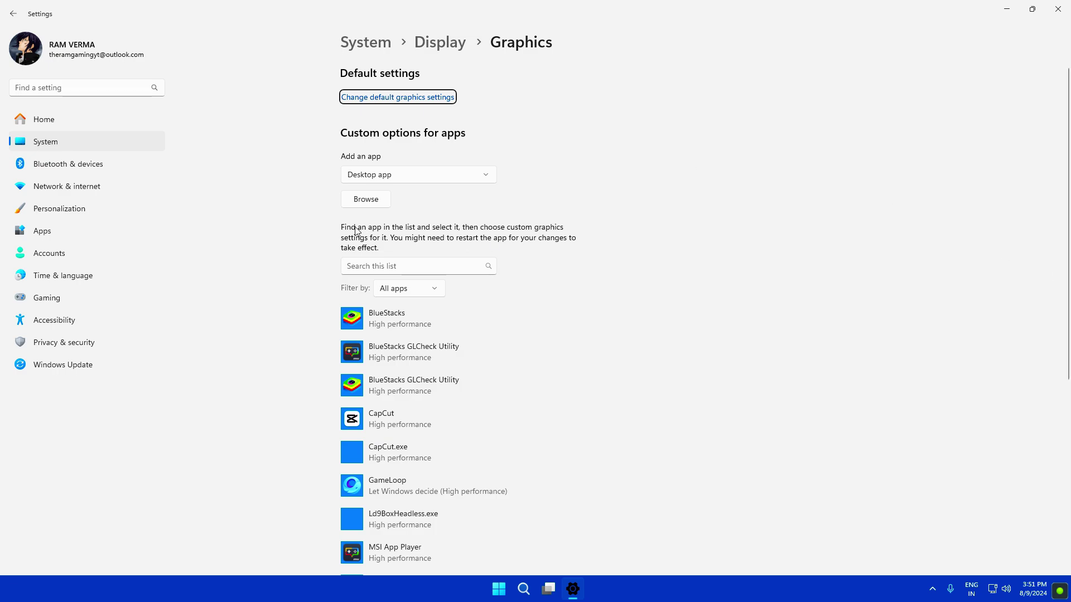
Try to add HD-Player from the BlueStacks_msi5 folder as a desktop app, reaching it through the FreeFireMAX shortcut's file location
left_click(384, 204)
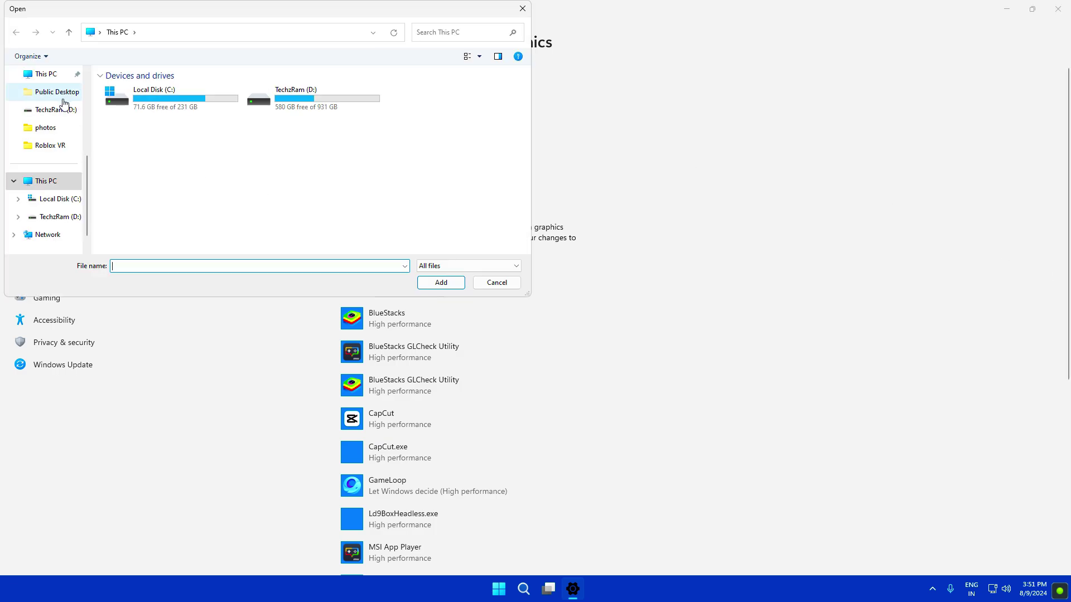
scroll(51, 102, "up", 5)
left_click(36, 130)
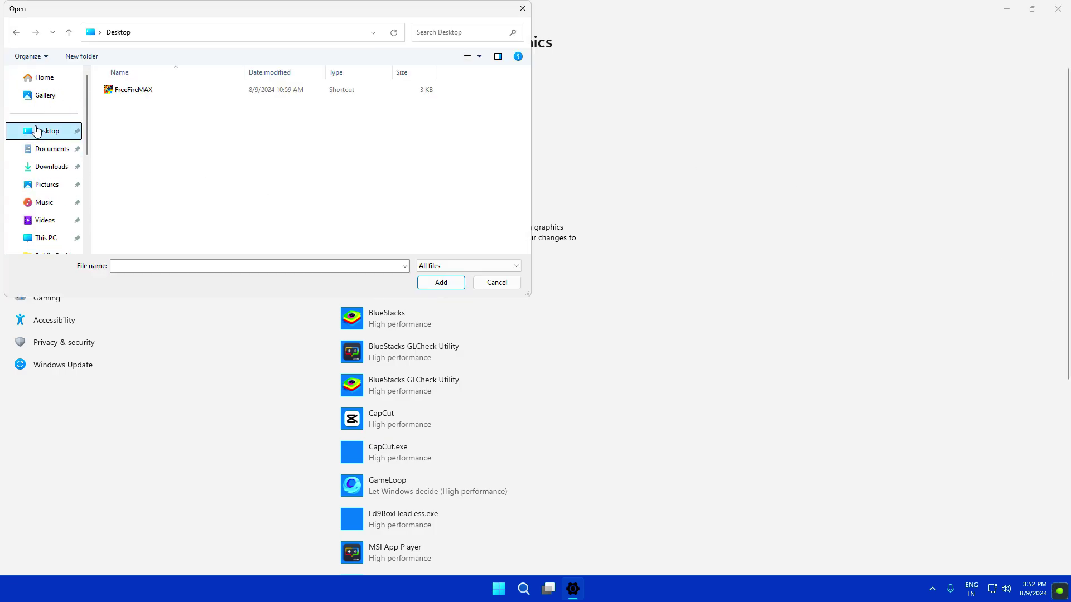
left_click(134, 90)
right_click(134, 91)
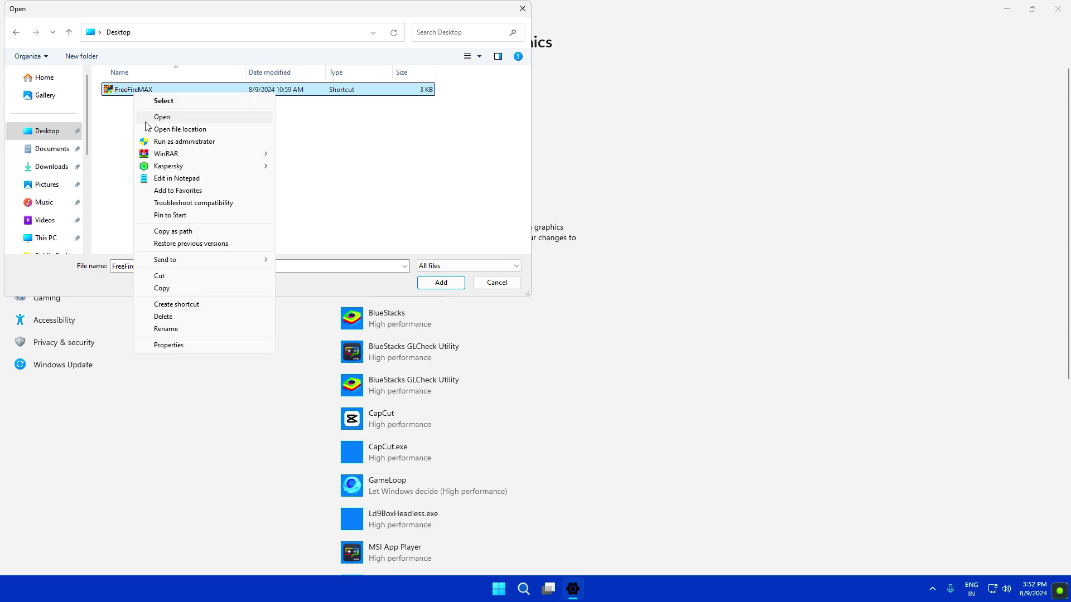
left_click(174, 130)
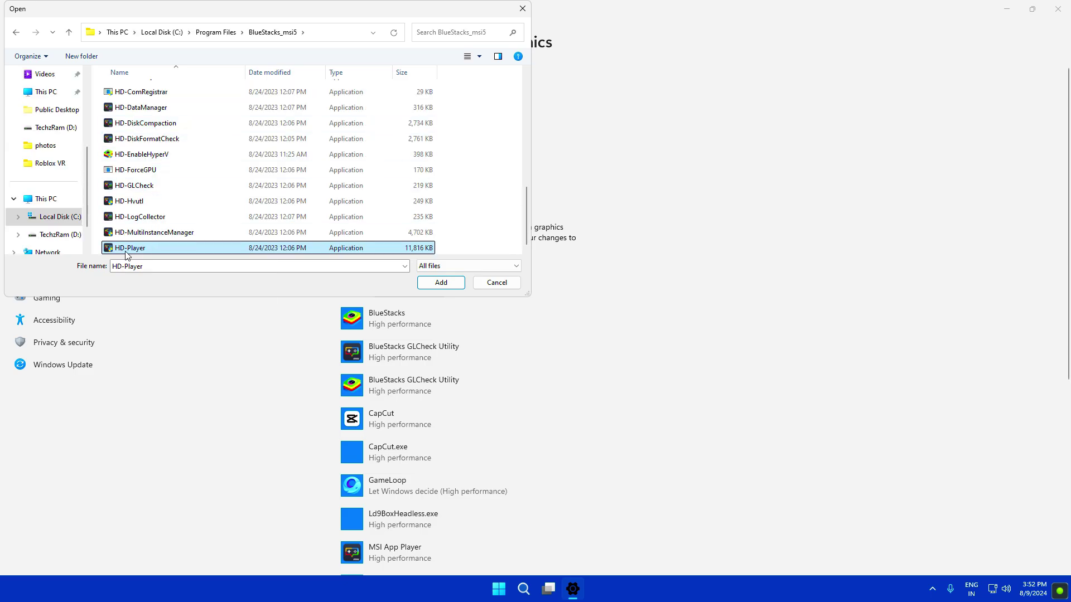
left_click(126, 252)
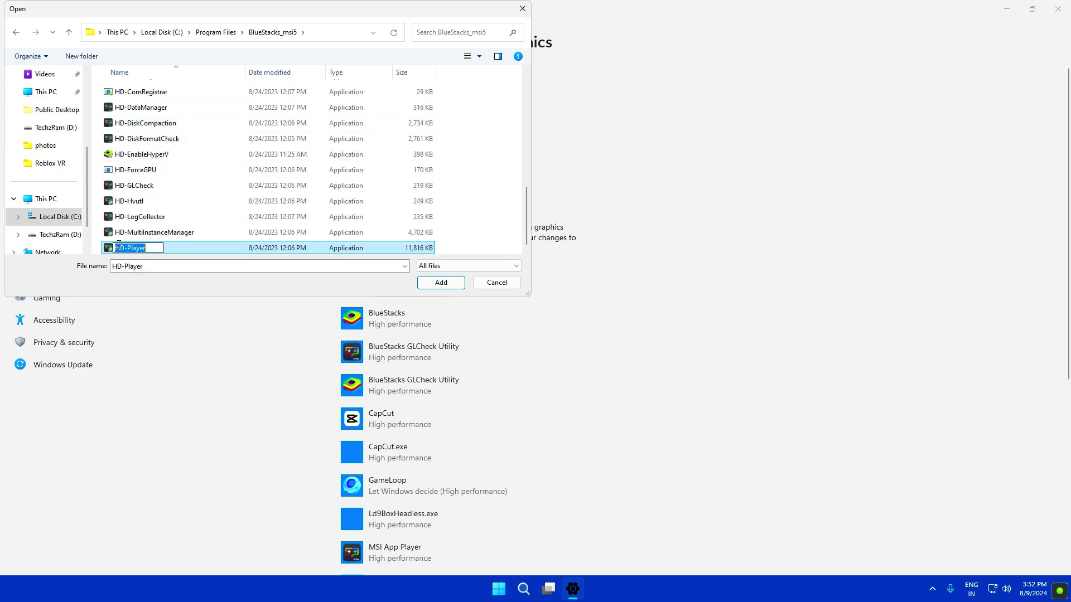
left_click(179, 251)
left_click(436, 286)
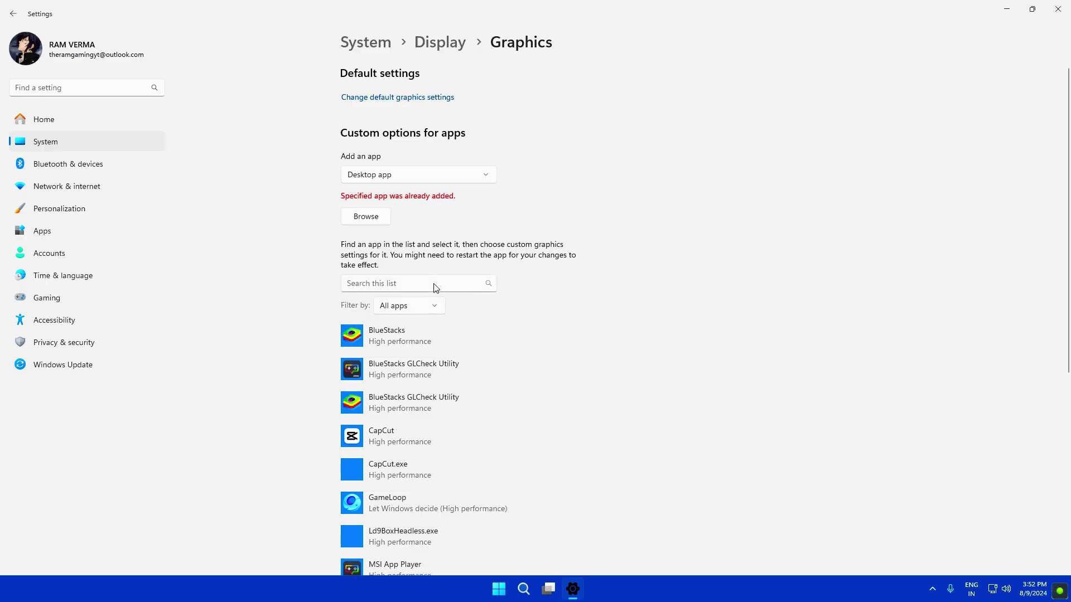
Save the High performance graphics preference for the BlueStacks_msi5 GLCheck Utility and close Settings
left_click(394, 366)
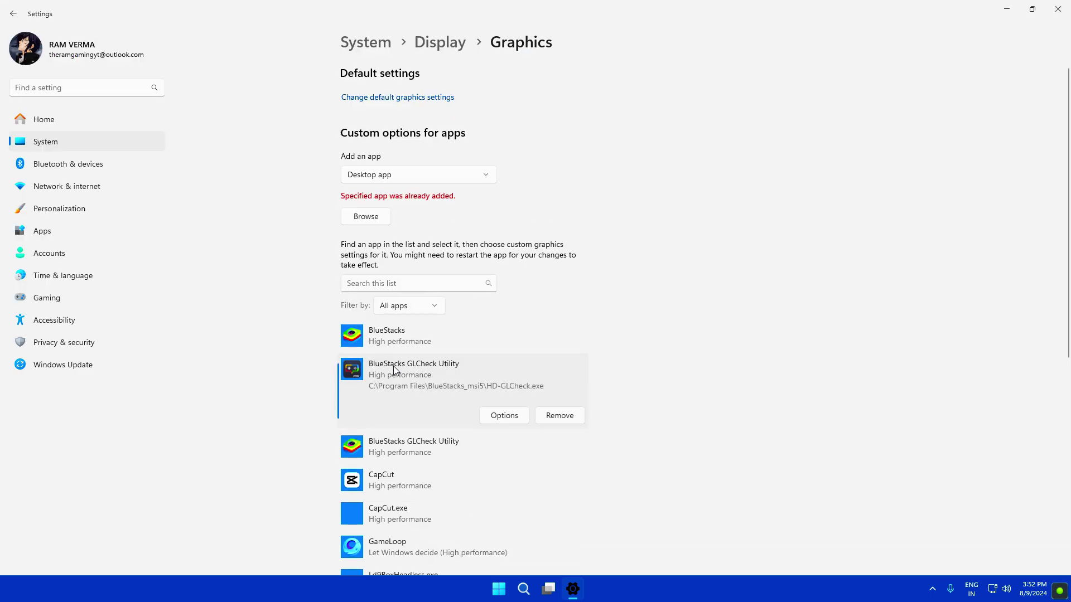
left_click(513, 417)
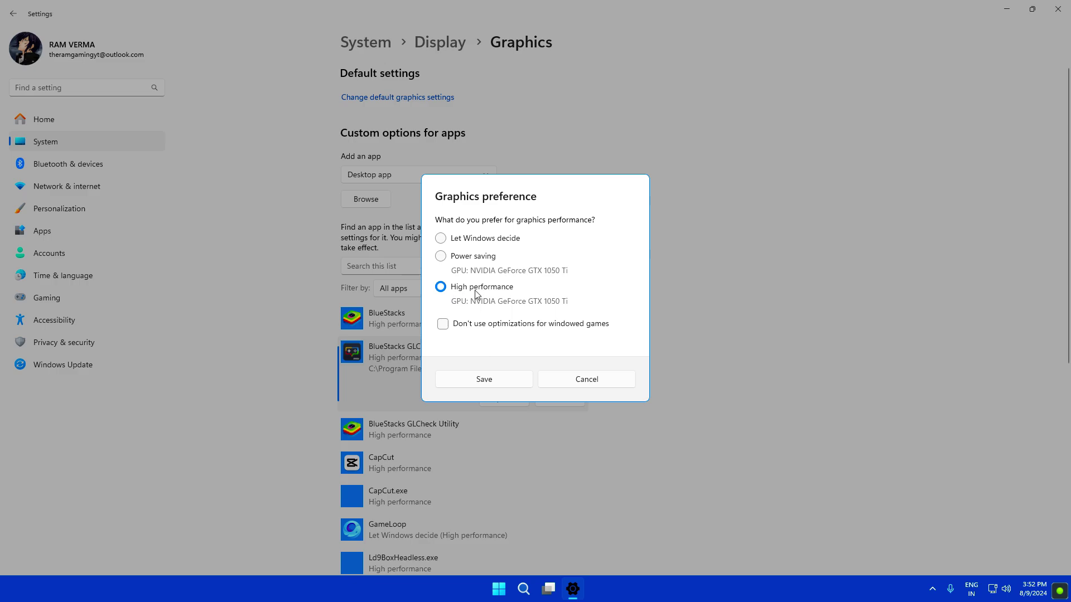
left_click(479, 379)
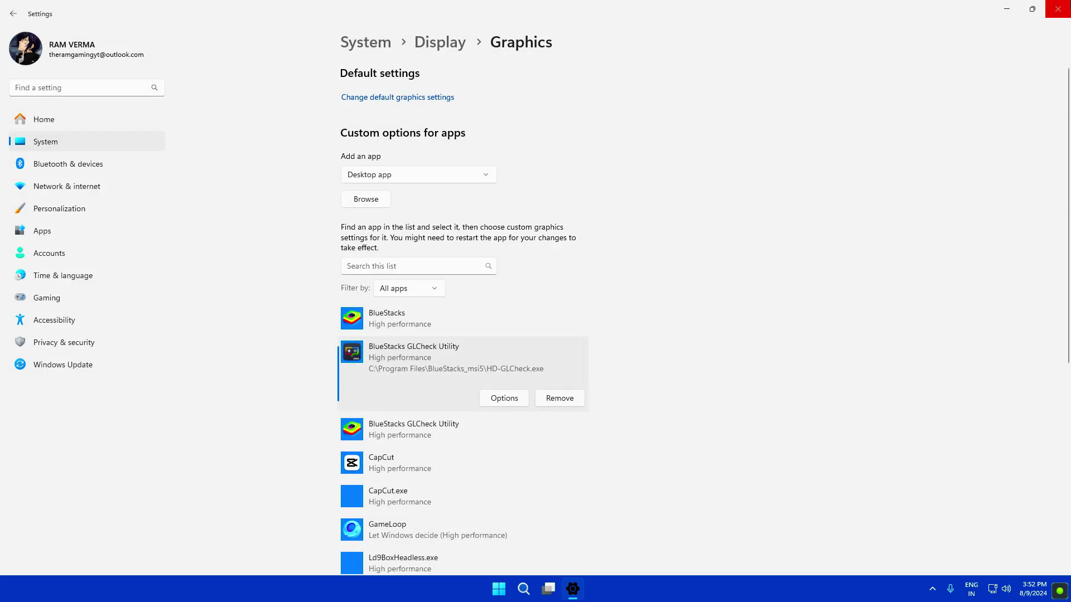
left_click(1057, 9)
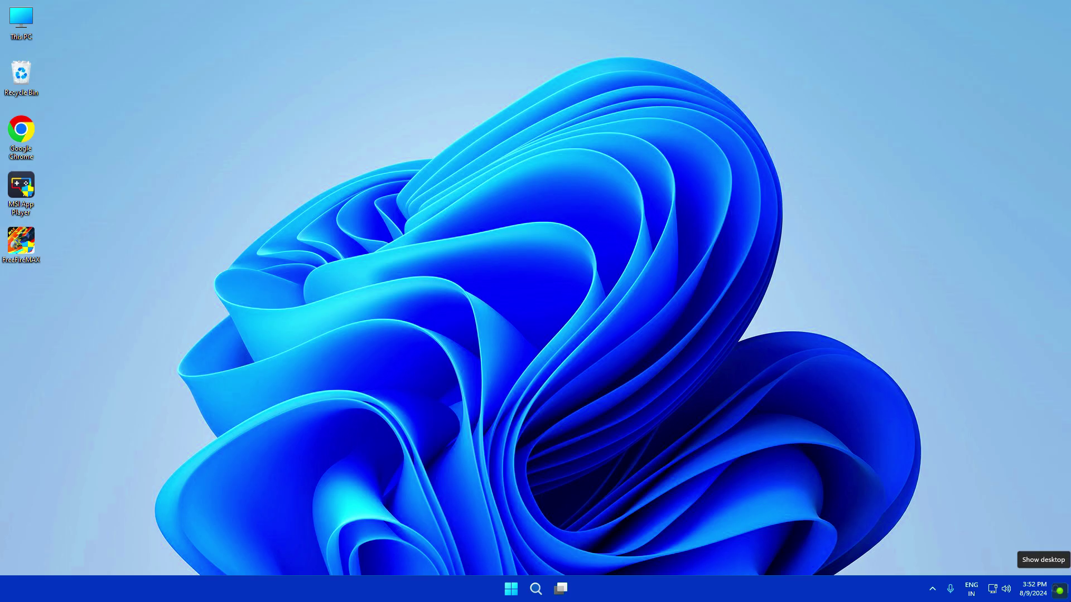
Launch FreeFireMAX from the desktop, choose the Clash Squad mode without its tutorial, and start a match
double_click(22, 236)
left_click(466, 390)
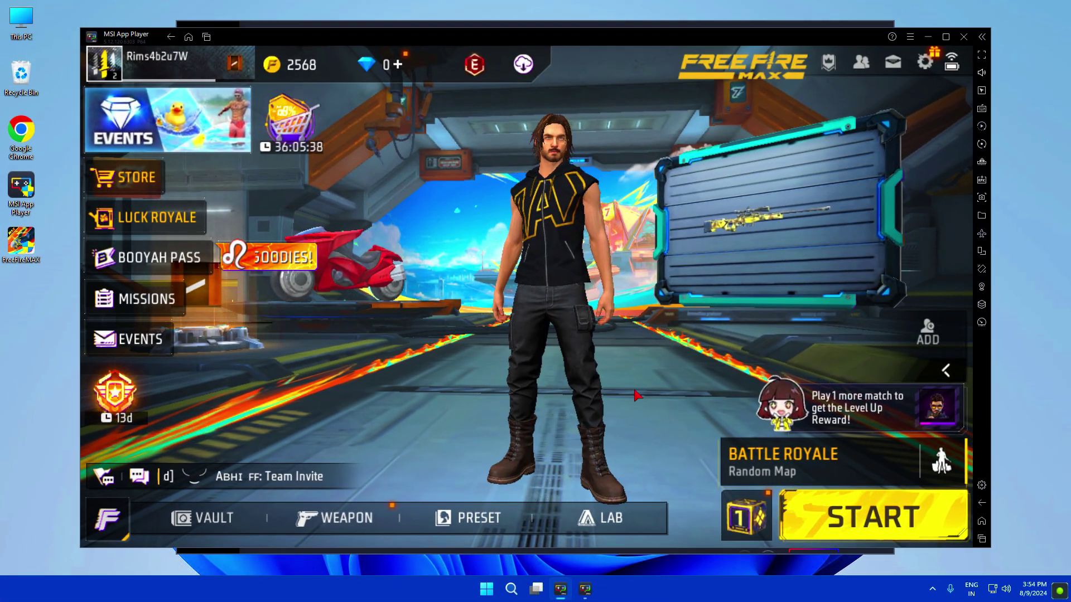
left_click(809, 463)
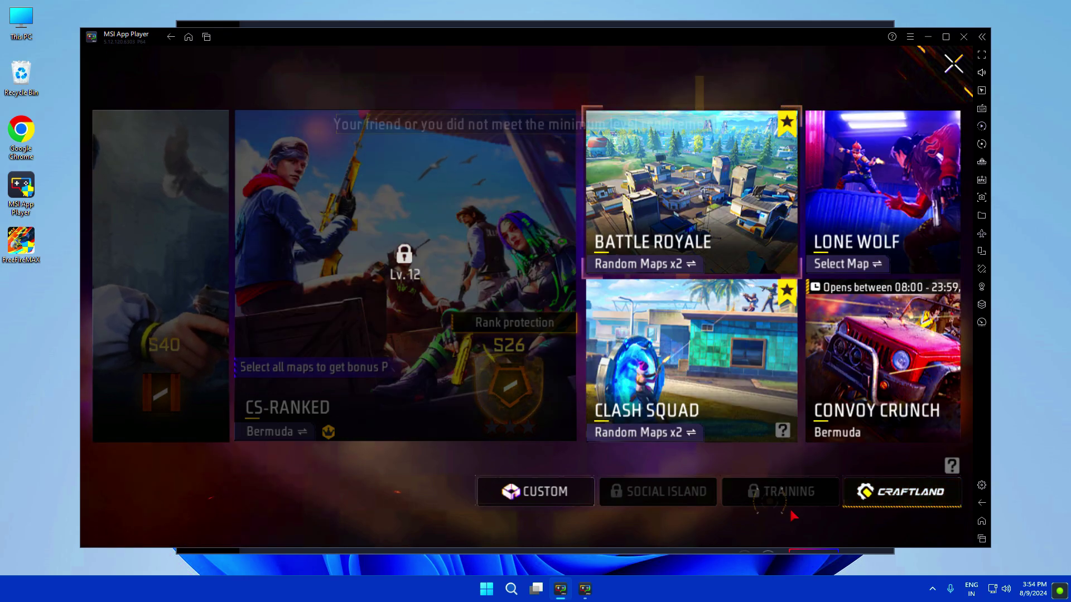
left_click(692, 362)
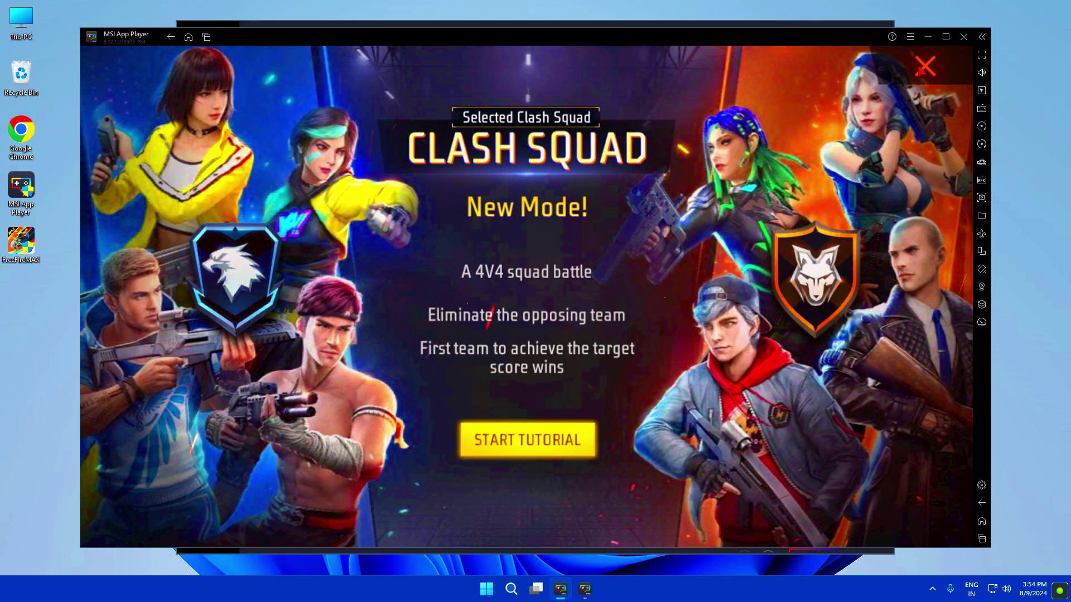
left_click(919, 68)
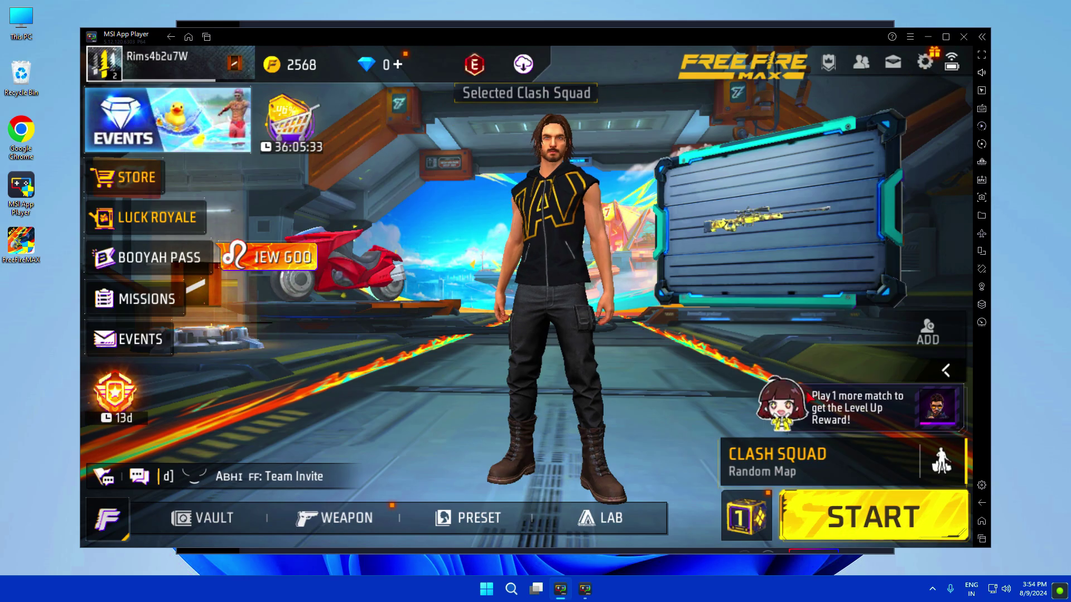
left_click(873, 516)
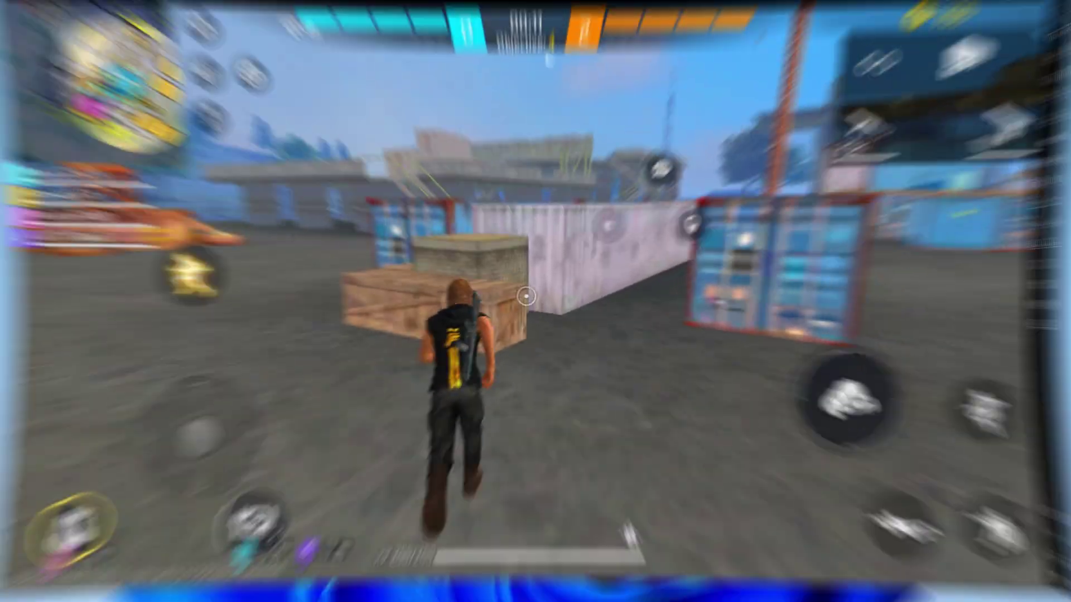
Run and jump across the containers, climb onto the raised concrete platform, and equip the primary gun
key("space")
key("space")
key("space")
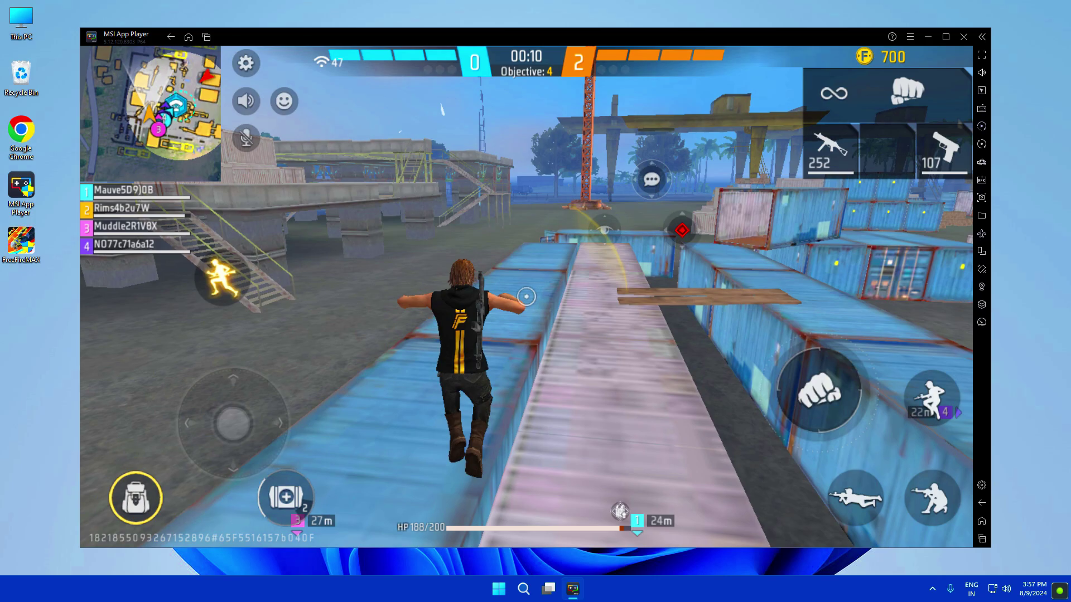
key("space")
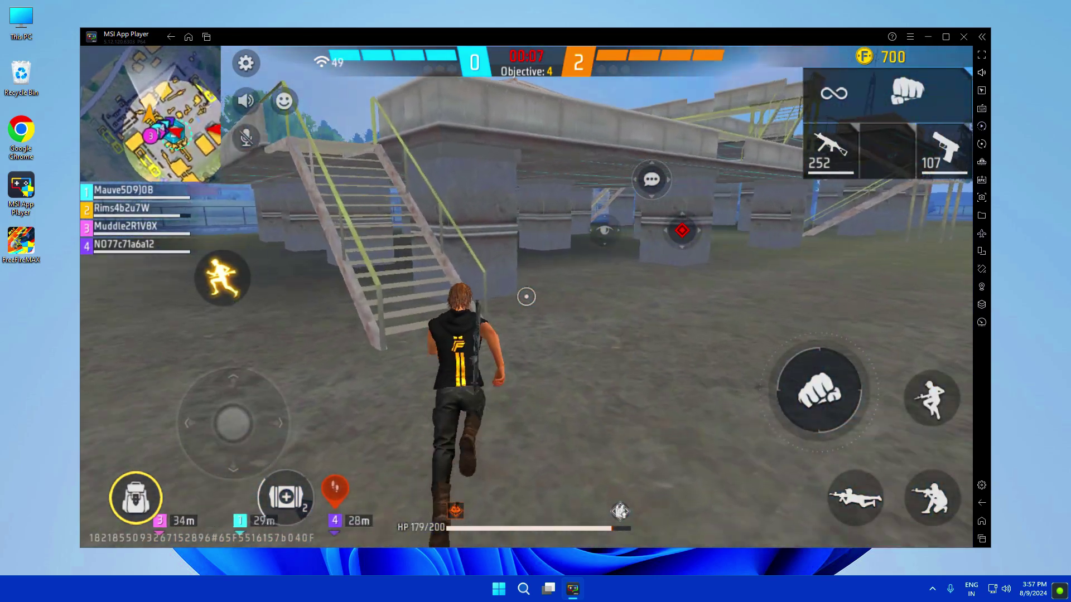
key("w")
key("1")
key("d")
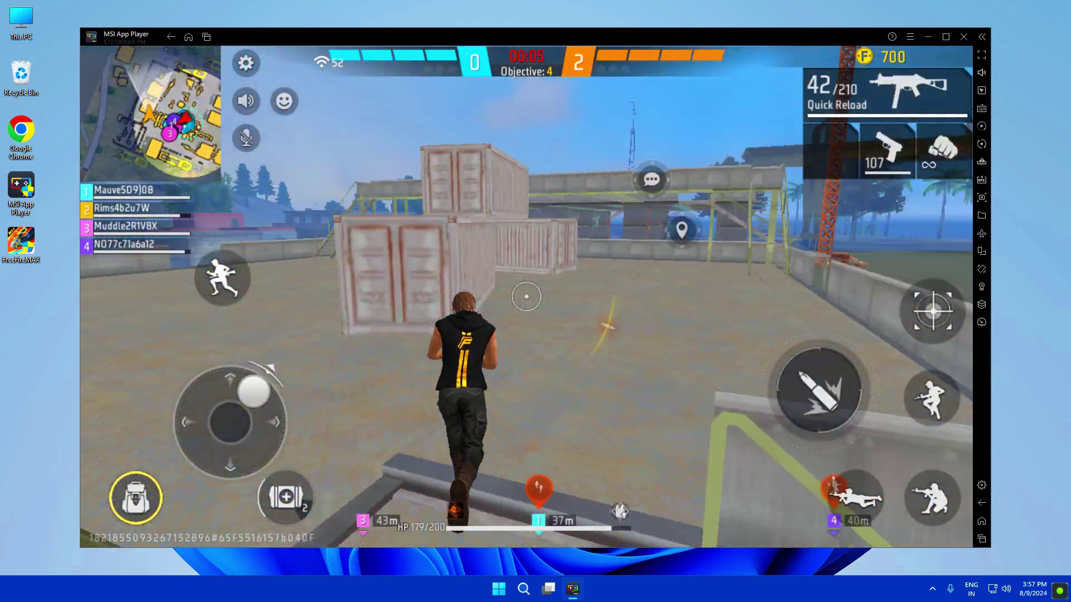
Crouch behind the platform's concrete wall and move along it to face the containers
key("c")
key("a")
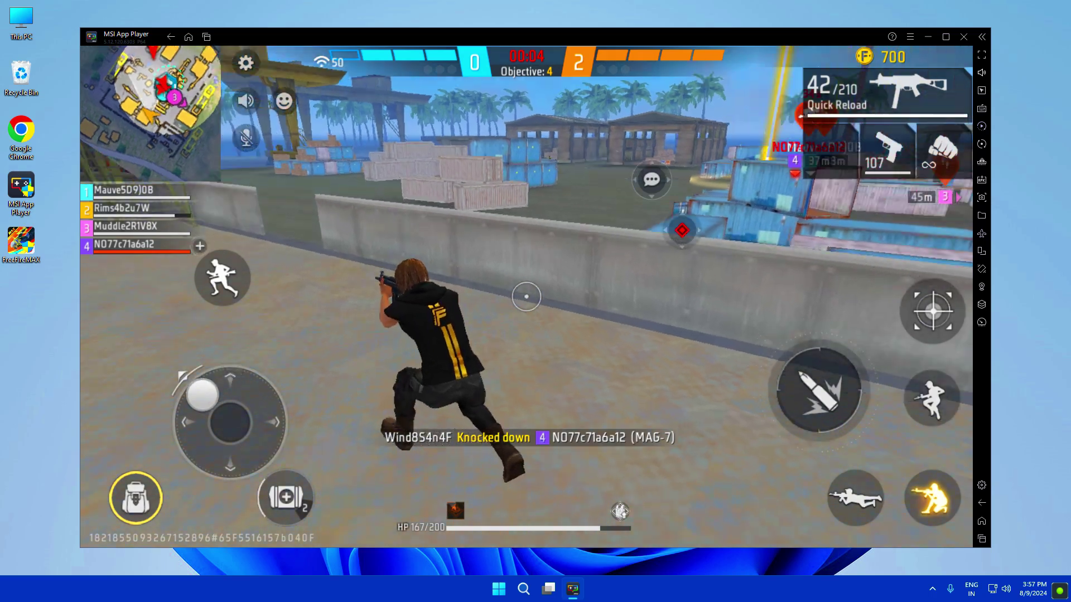
key("w")
key("d")
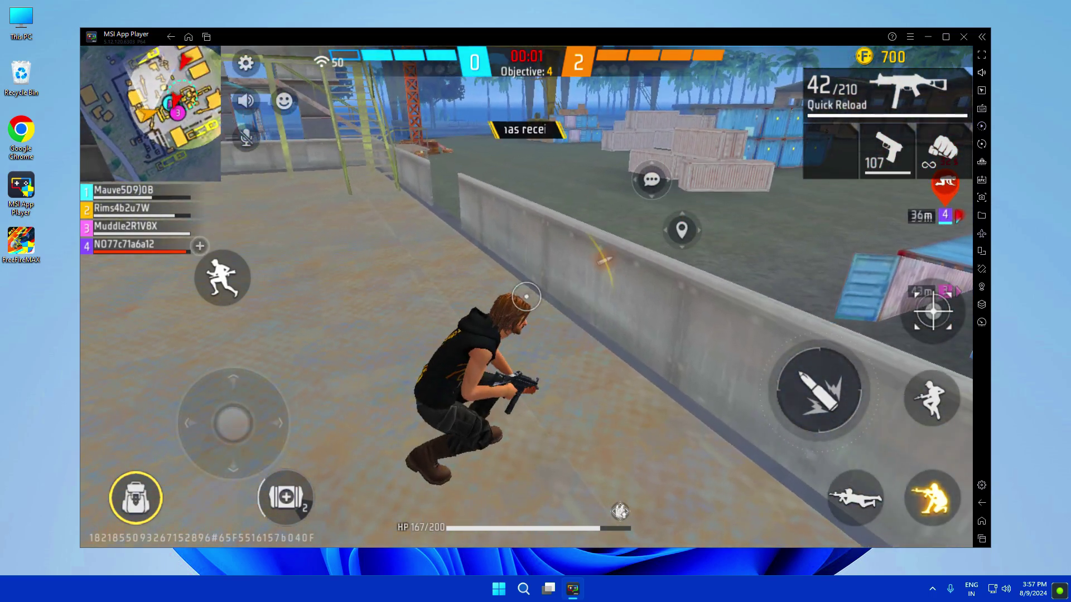
key("a")
key("s")
key("w")
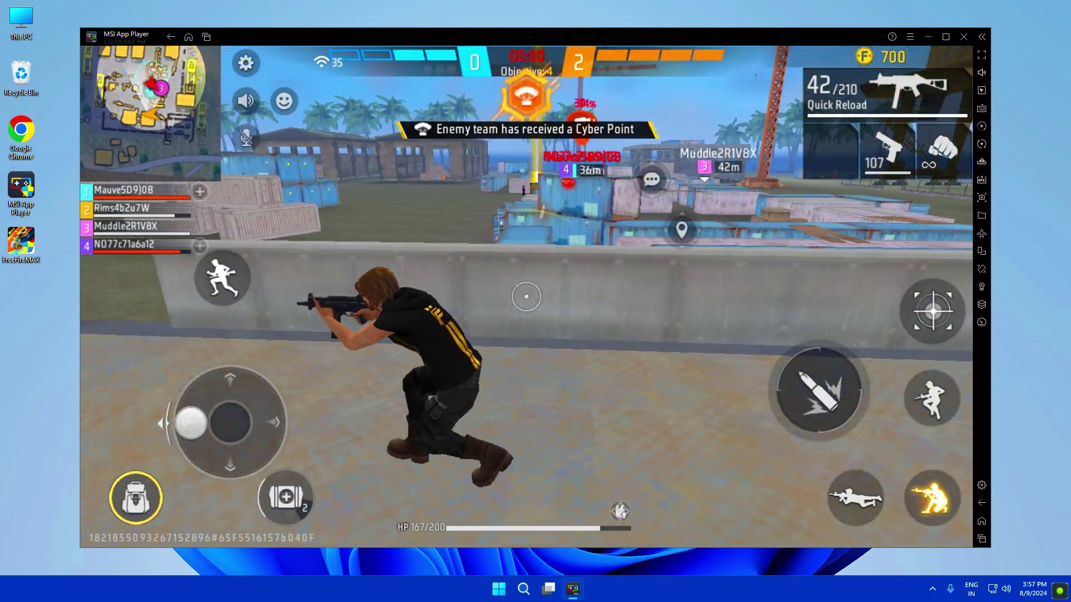
Stand up at the wall, fire through the scope at the enemy near the containers, and back away
key("c")
key("w")
right_click(526, 297)
key("s")
key("d")
left_click(526, 296)
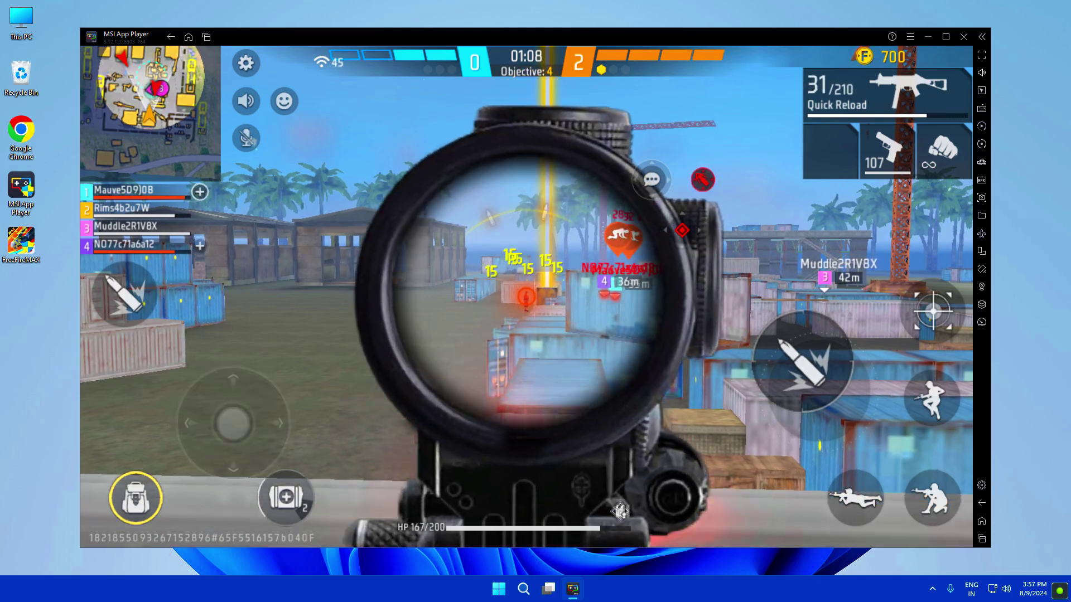
key("s")
key("c")
key("c")
right_click(526, 297)
key("s")
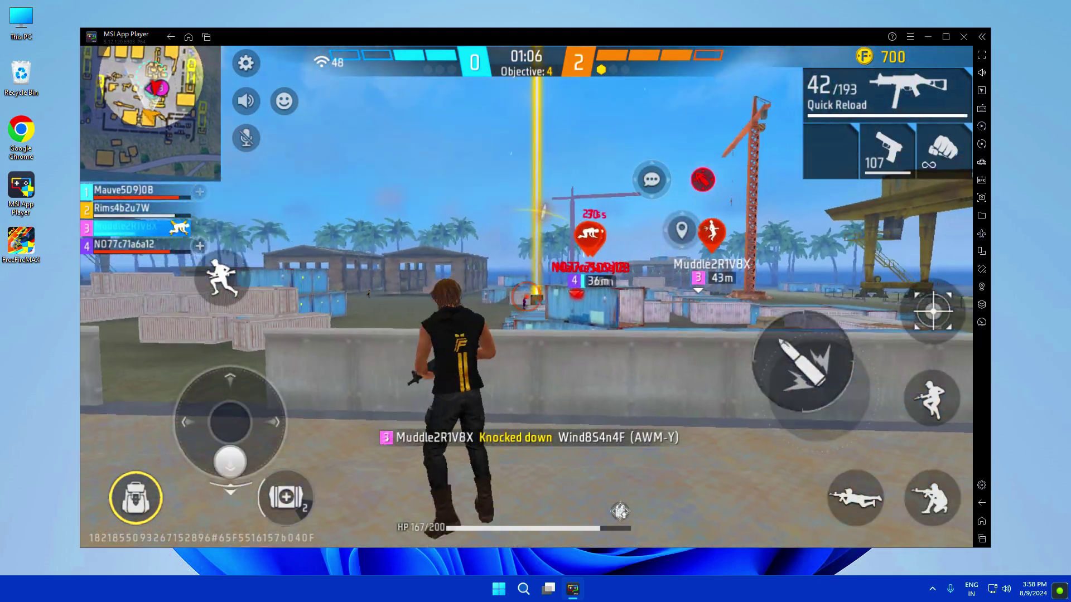
Fire another scoped burst over the wall, dismiss the game settings, and crouch back into cover
right_click(527, 297)
left_click(526, 296)
left_click(527, 297)
right_click(526, 297)
key("Escape")
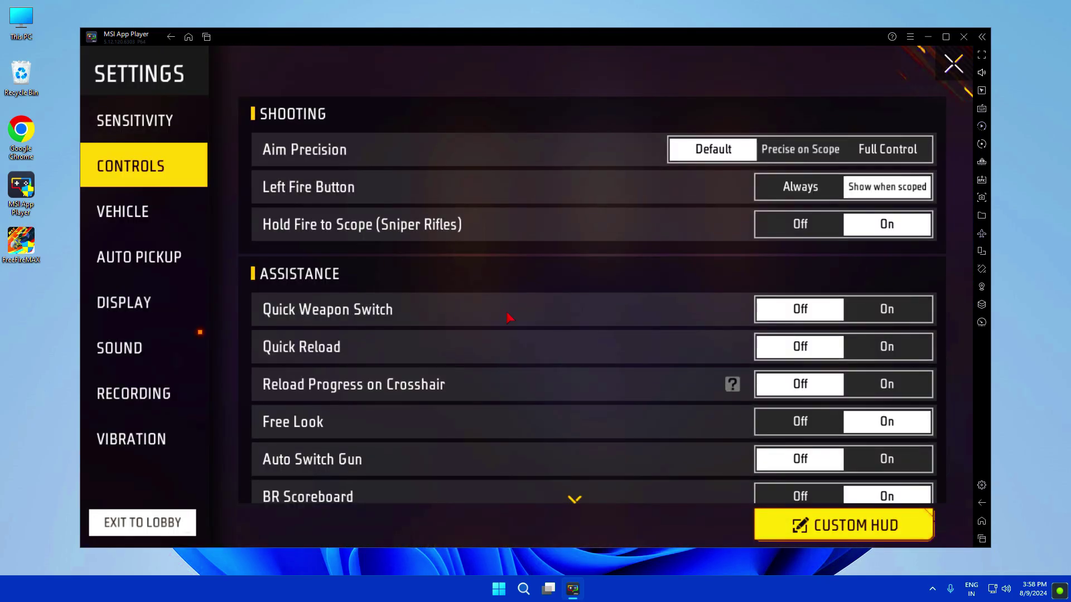
left_click(957, 61)
key("s")
key("c")
key("a")
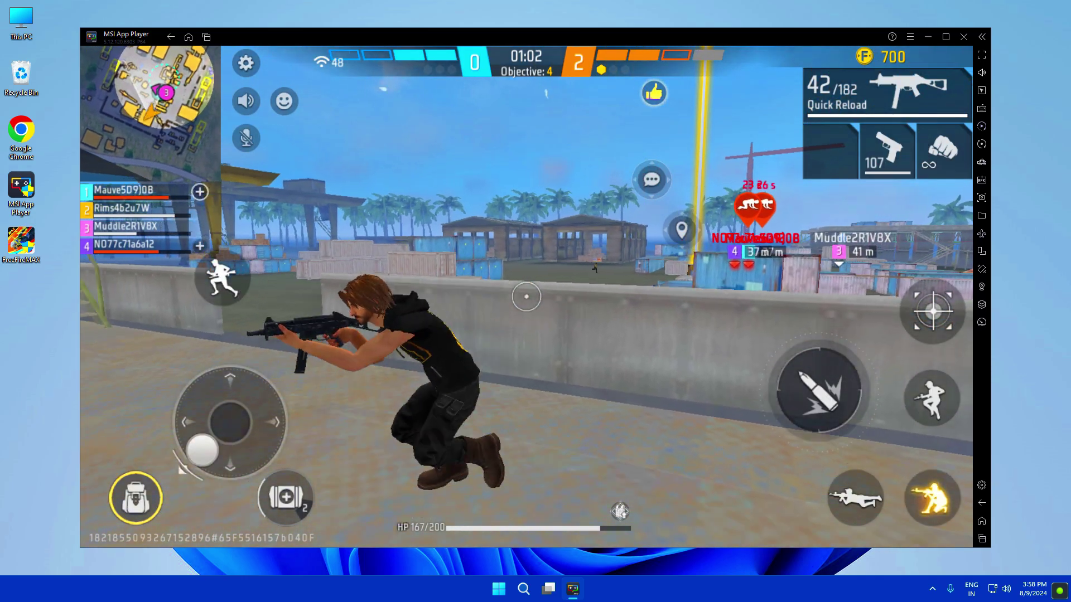
Shoot through the scope at the enemy beyond the wall, retreat into a crouch, and reload the gun
key("c")
key("w")
left_click(526, 297)
right_click(526, 296)
key("d")
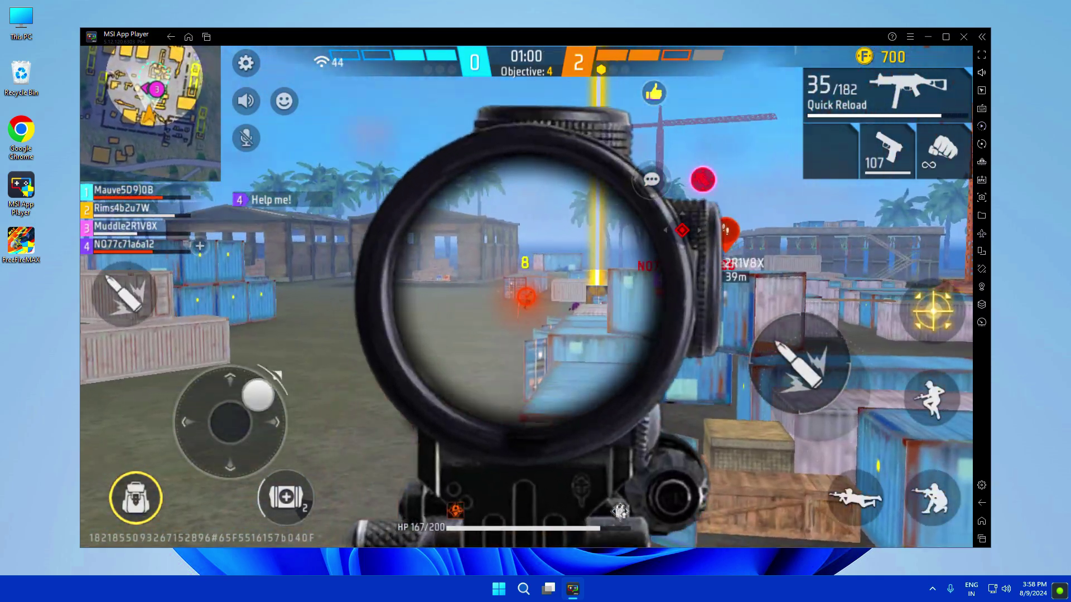
right_click(526, 297)
key("s")
key("a")
key("c")
key("r")
key("c")
key("w")
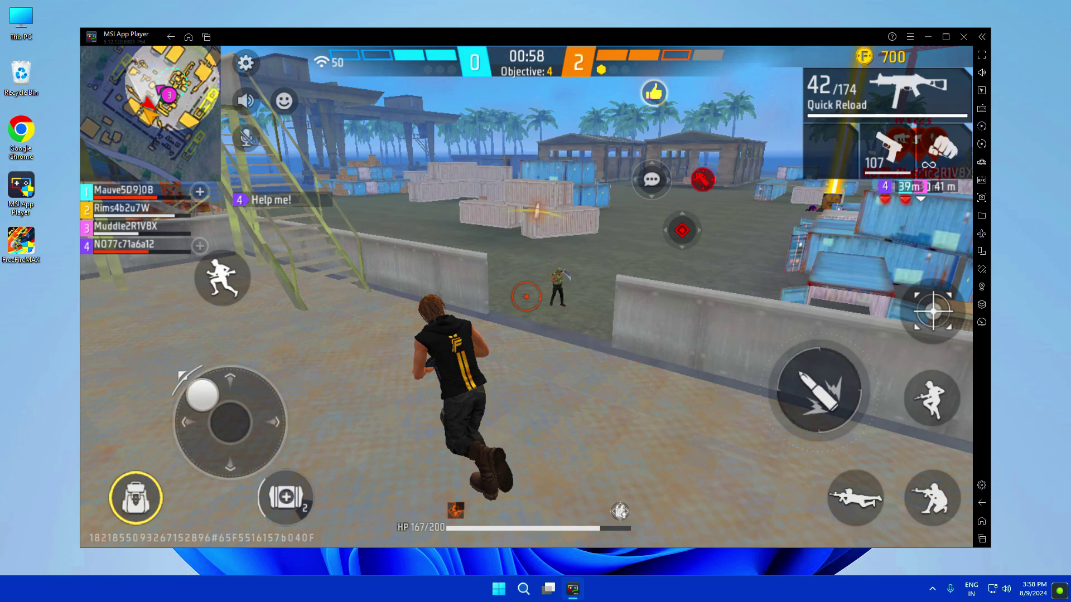
Strafe across the platform while shooting without the scope at the enemy approaching the gap in the wall
key("d")
left_click(526, 296)
key("a")
key("s")
key("w")
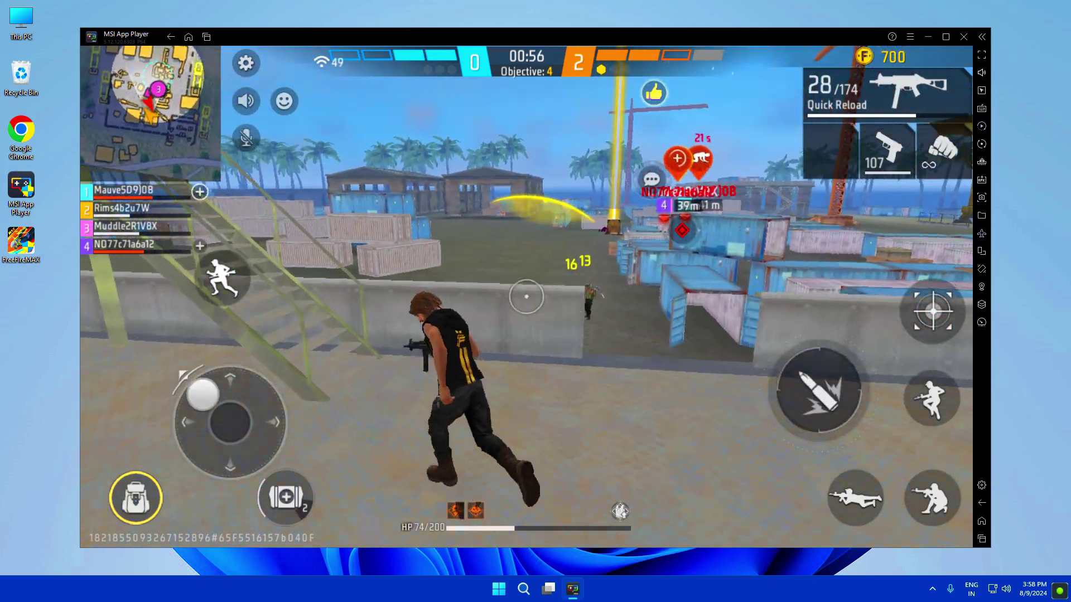
key("c")
Back away while firing one more burst at the enemy, crouch, and reload the gun
key("c")
key("s")
key("d")
left_click(525, 297)
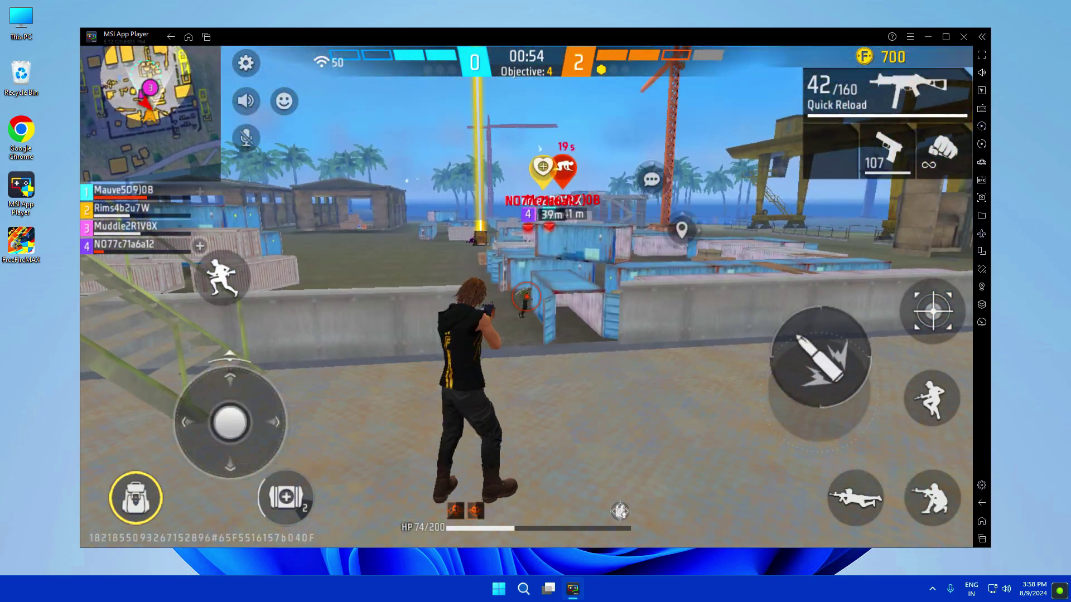
key("a")
key("s")
left_click(526, 297)
key("c")
key("r")
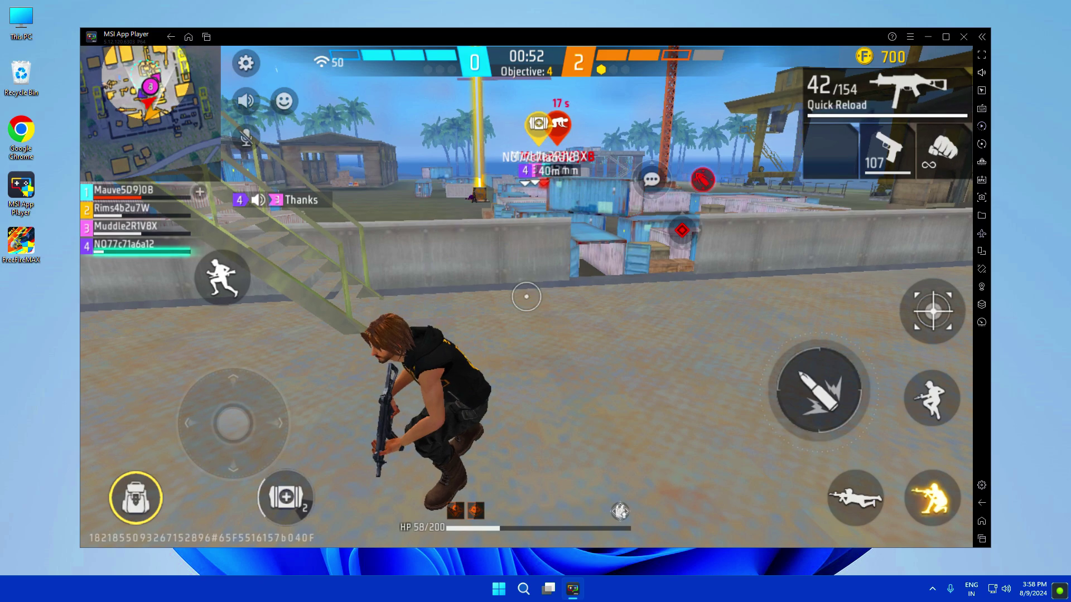